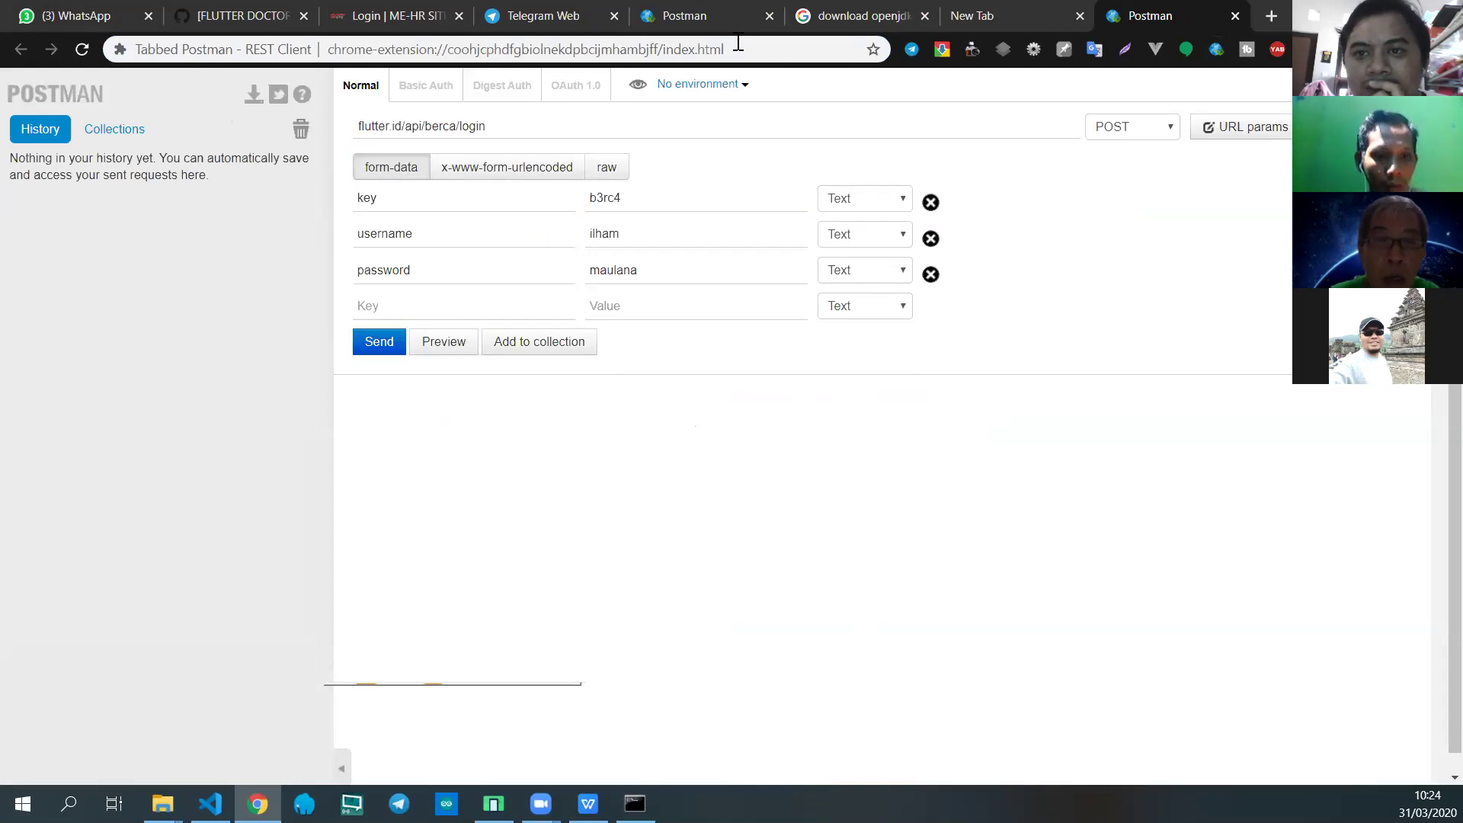
# Step: Switch from the Postman login request to the blank new browser tab
pyautogui.hotkey('ctrl', 'shift', 'Tab')
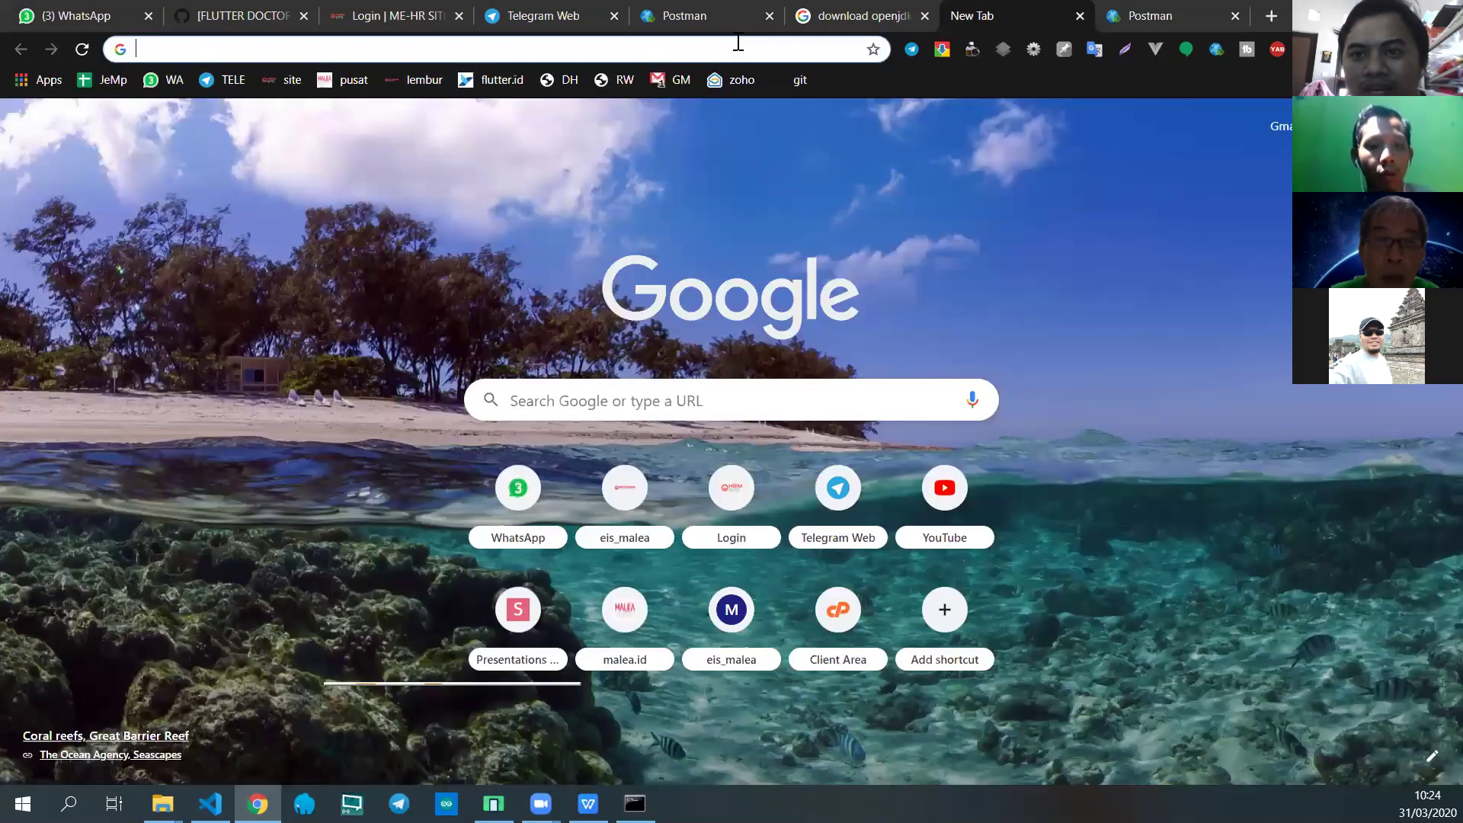
# Step: Close the blank tab and search Google for 'ptab postman chrome' in a fresh tab
pyautogui.hotkey('ctrl', 'w')
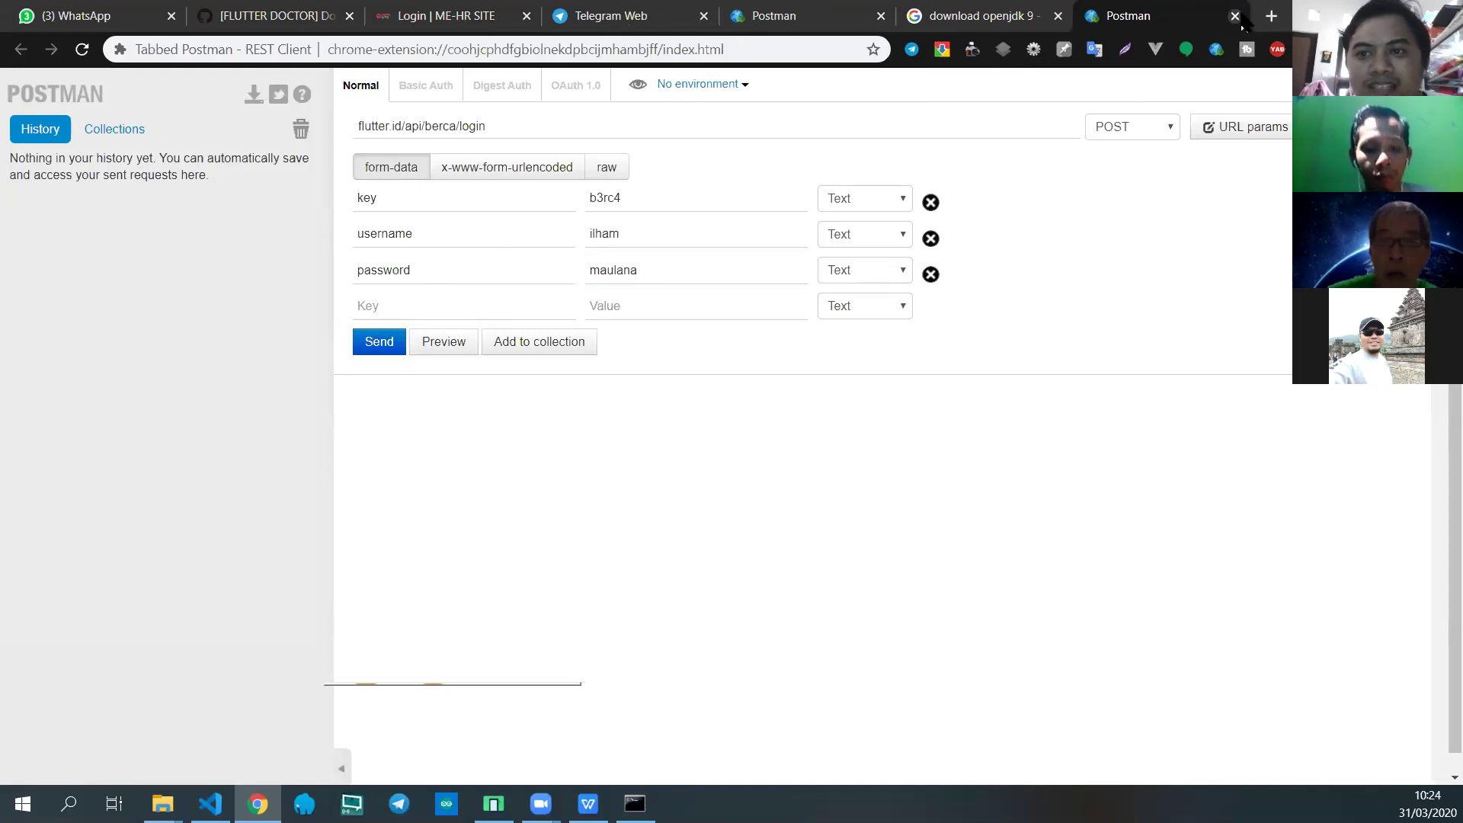
pyautogui.click(1272, 20)
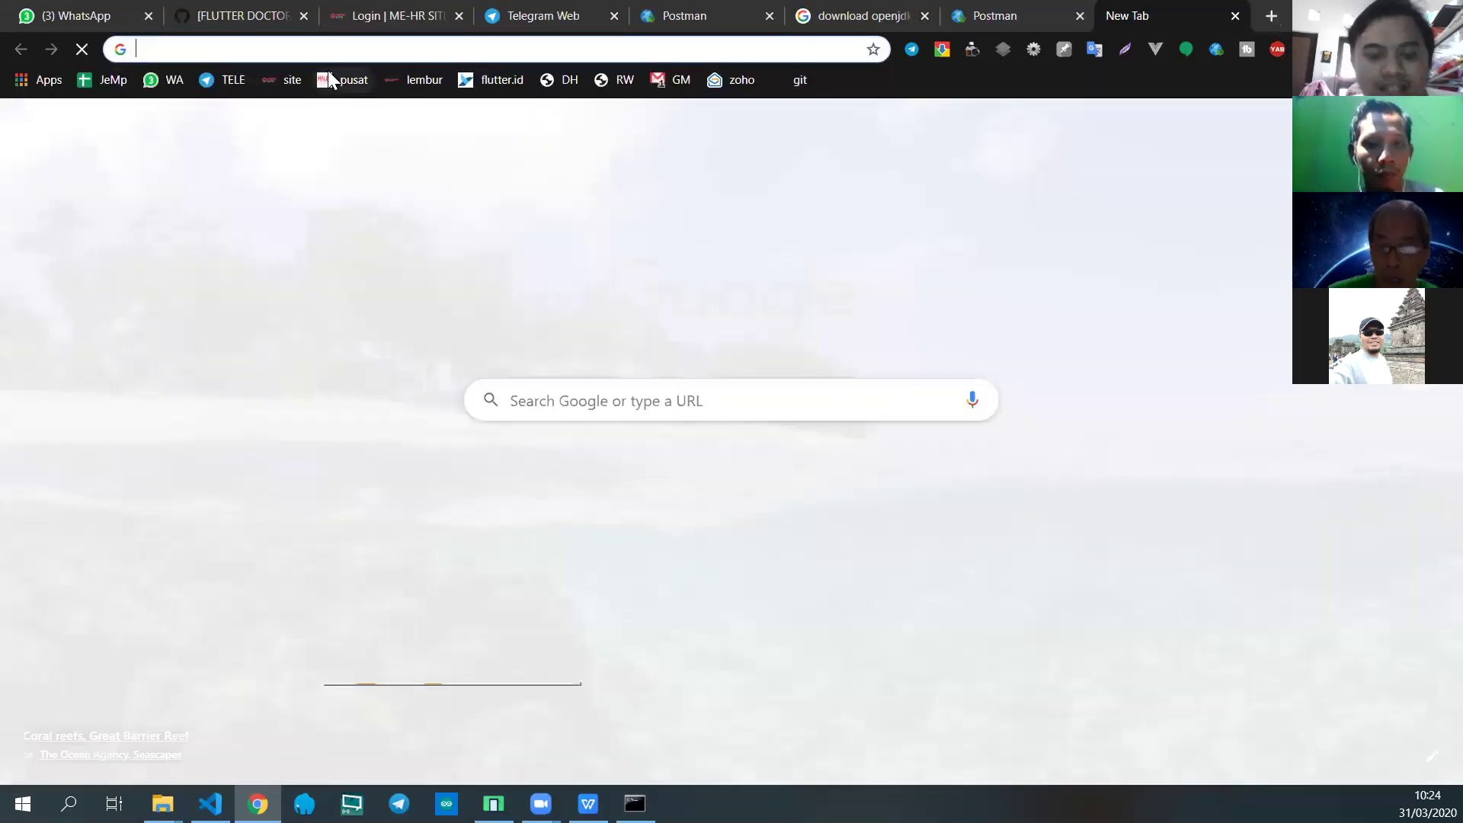
pyautogui.write('post')
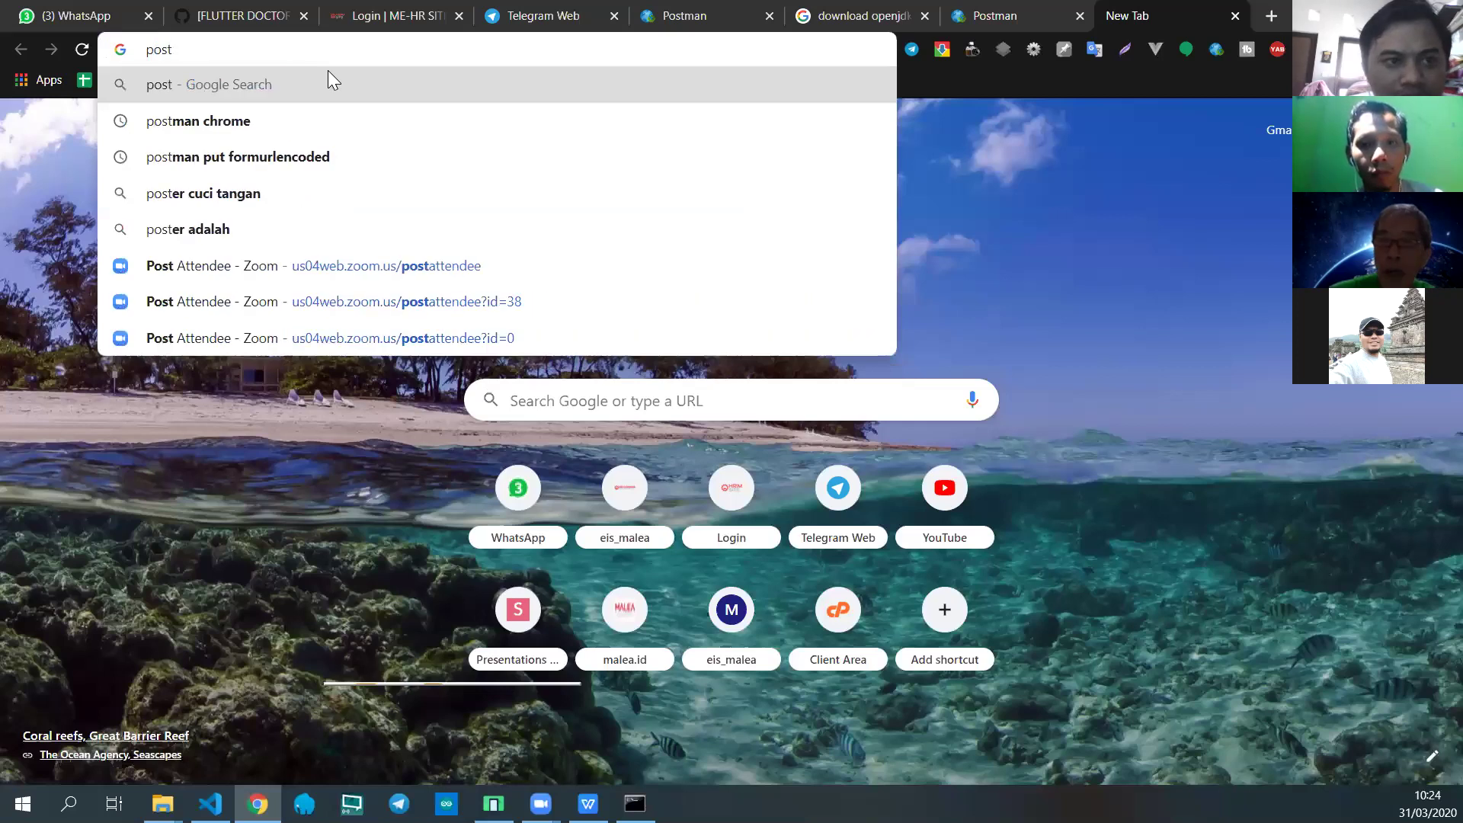
pyautogui.press('BackSpace')
pyautogui.press('BackSpace')
pyautogui.write('tab')
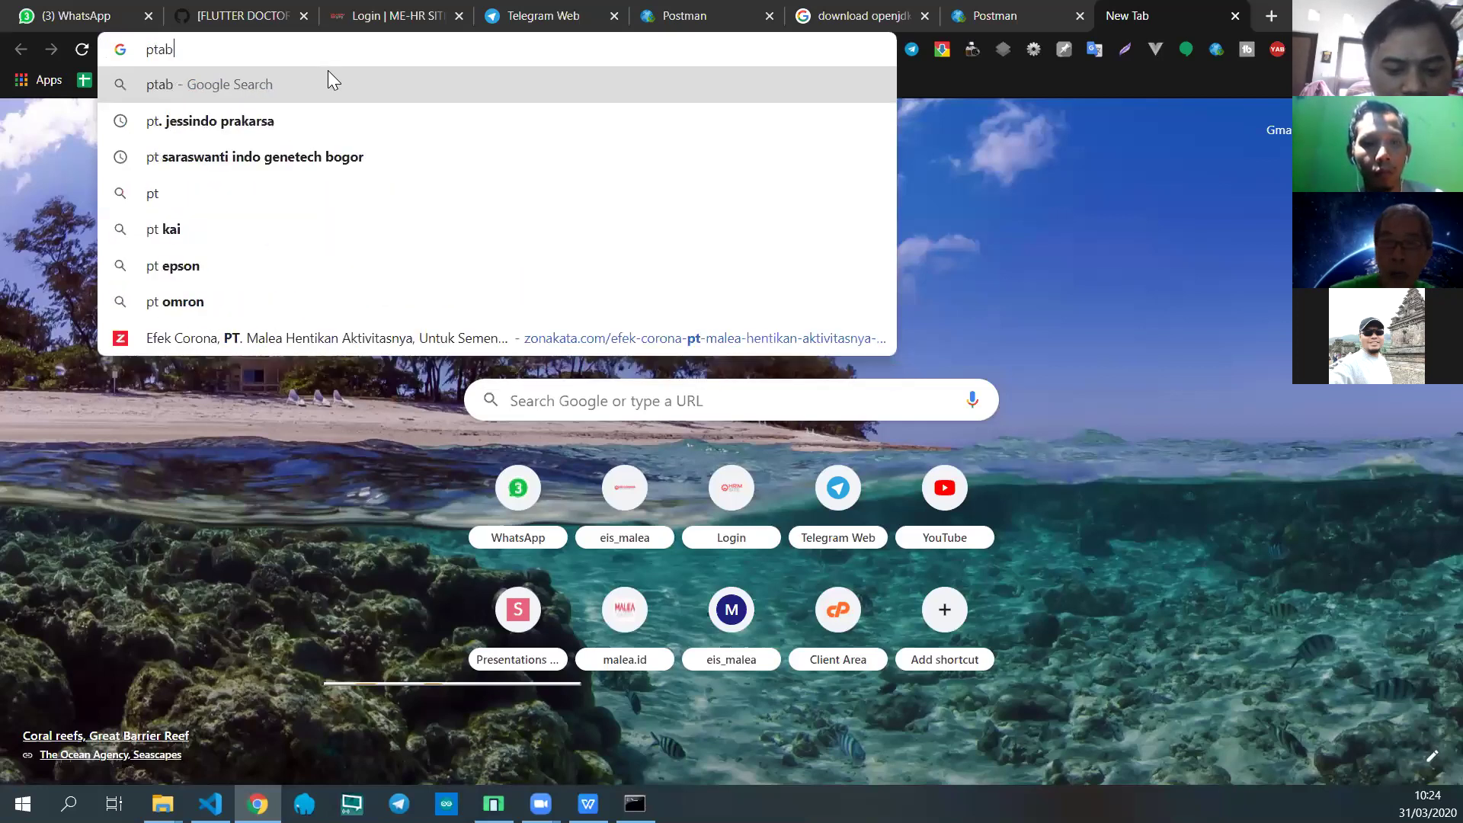
pyautogui.write(' postman')
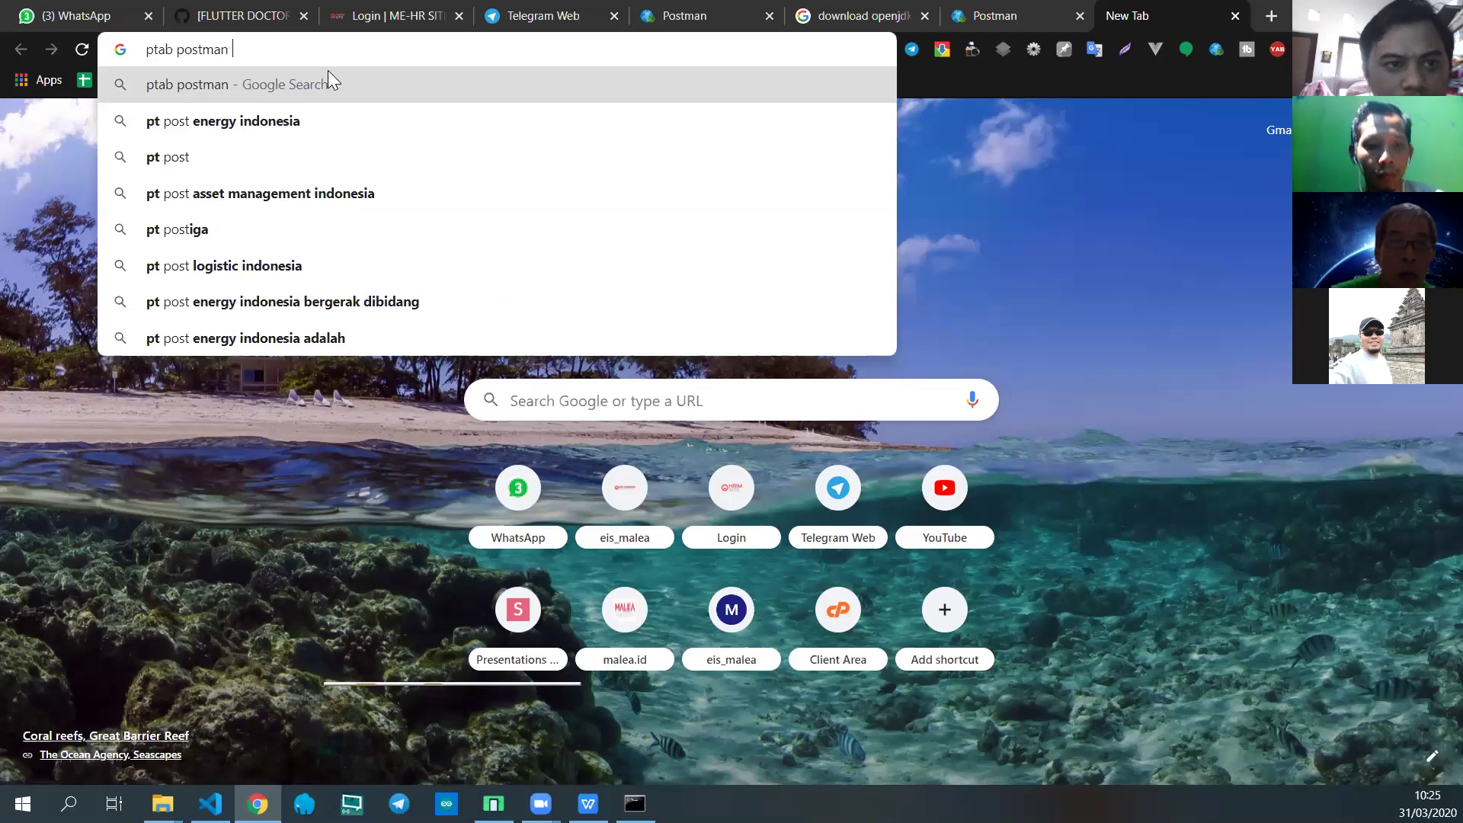
pyautogui.write(' chrome')
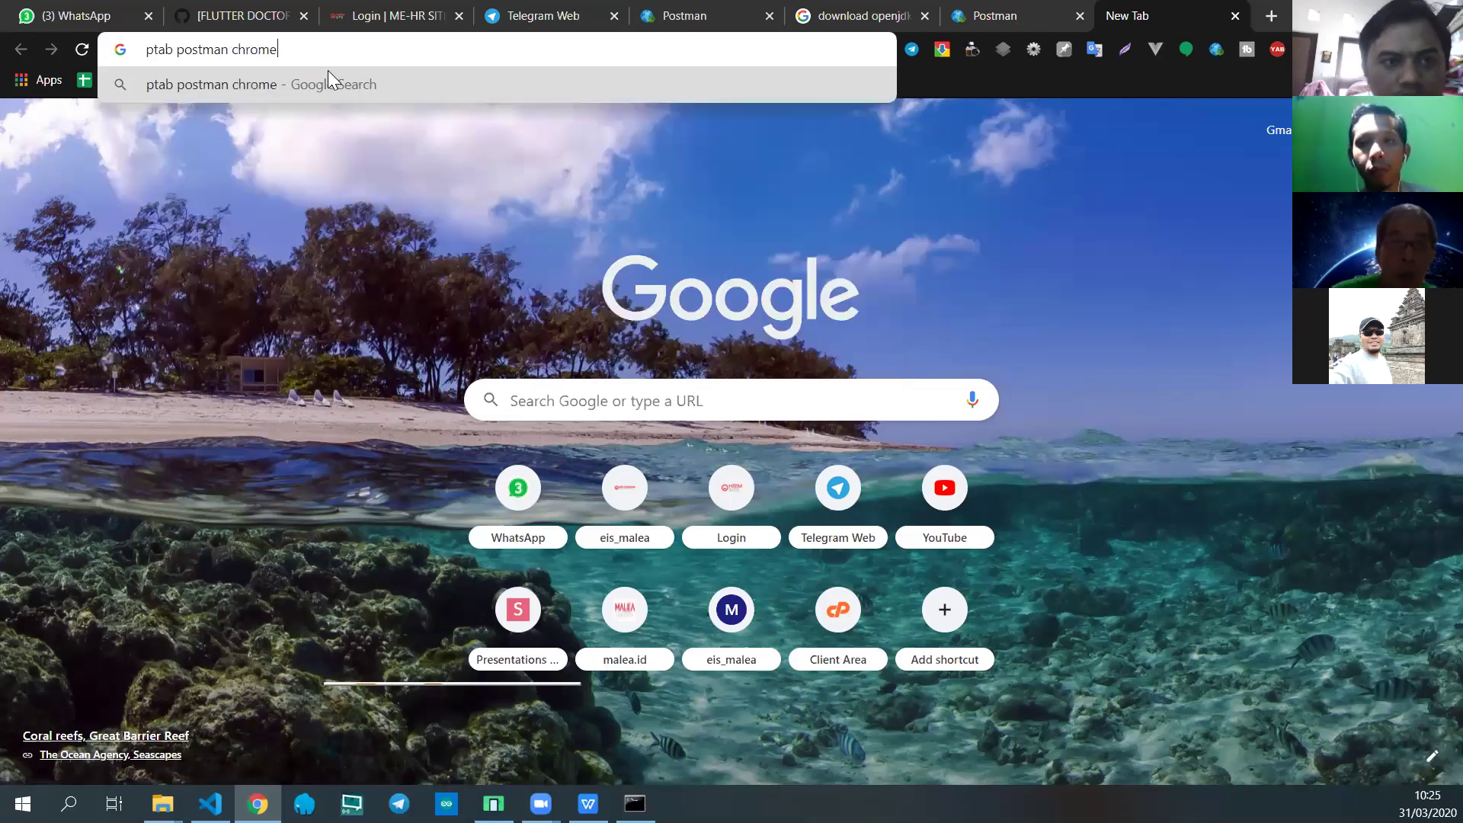
pyautogui.press('Return')
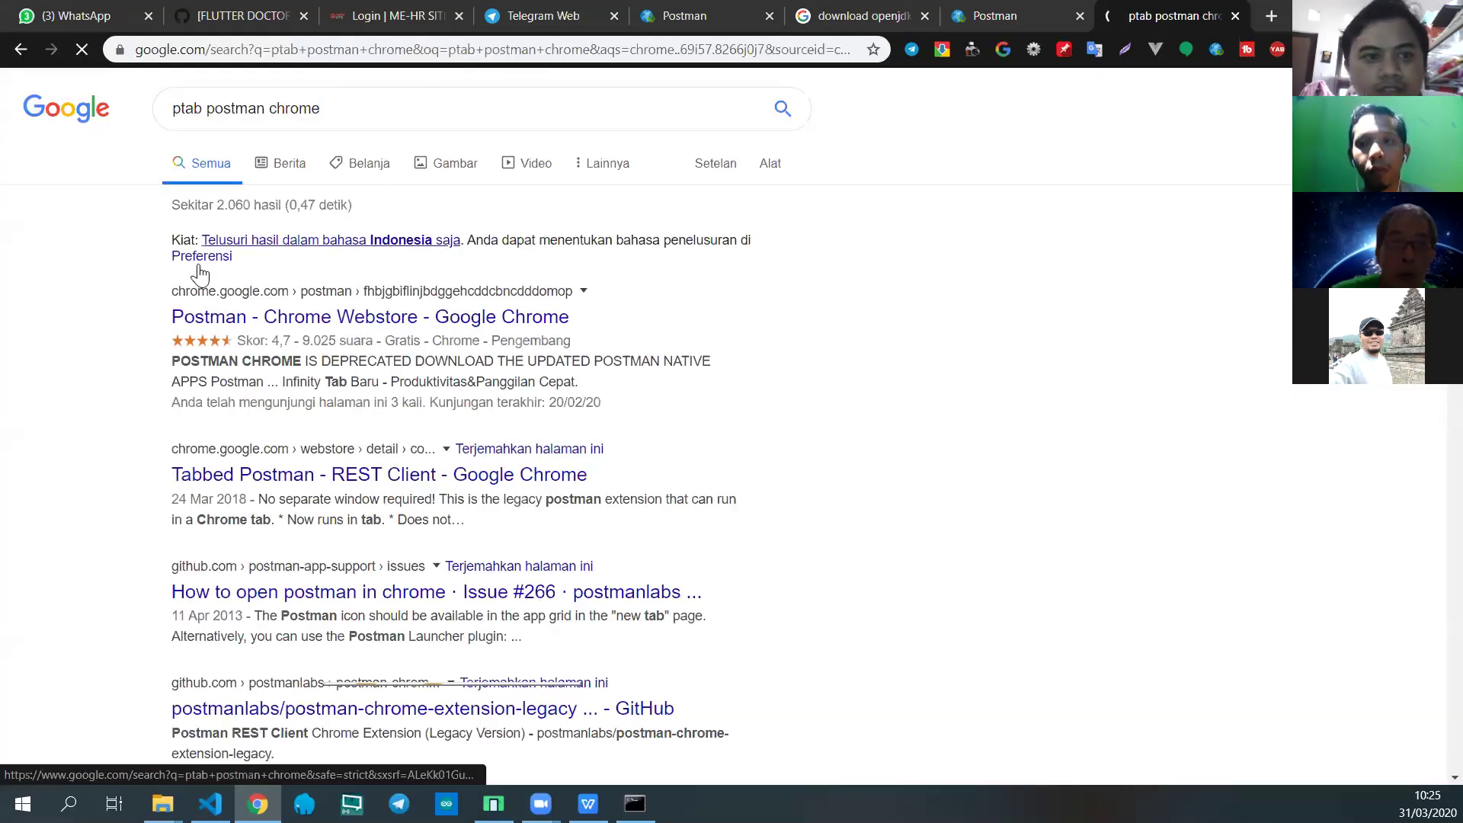
# Step: Open the Tabbed Postman - REST Client Web Store listing and select its full web address
pyautogui.click(229, 473)
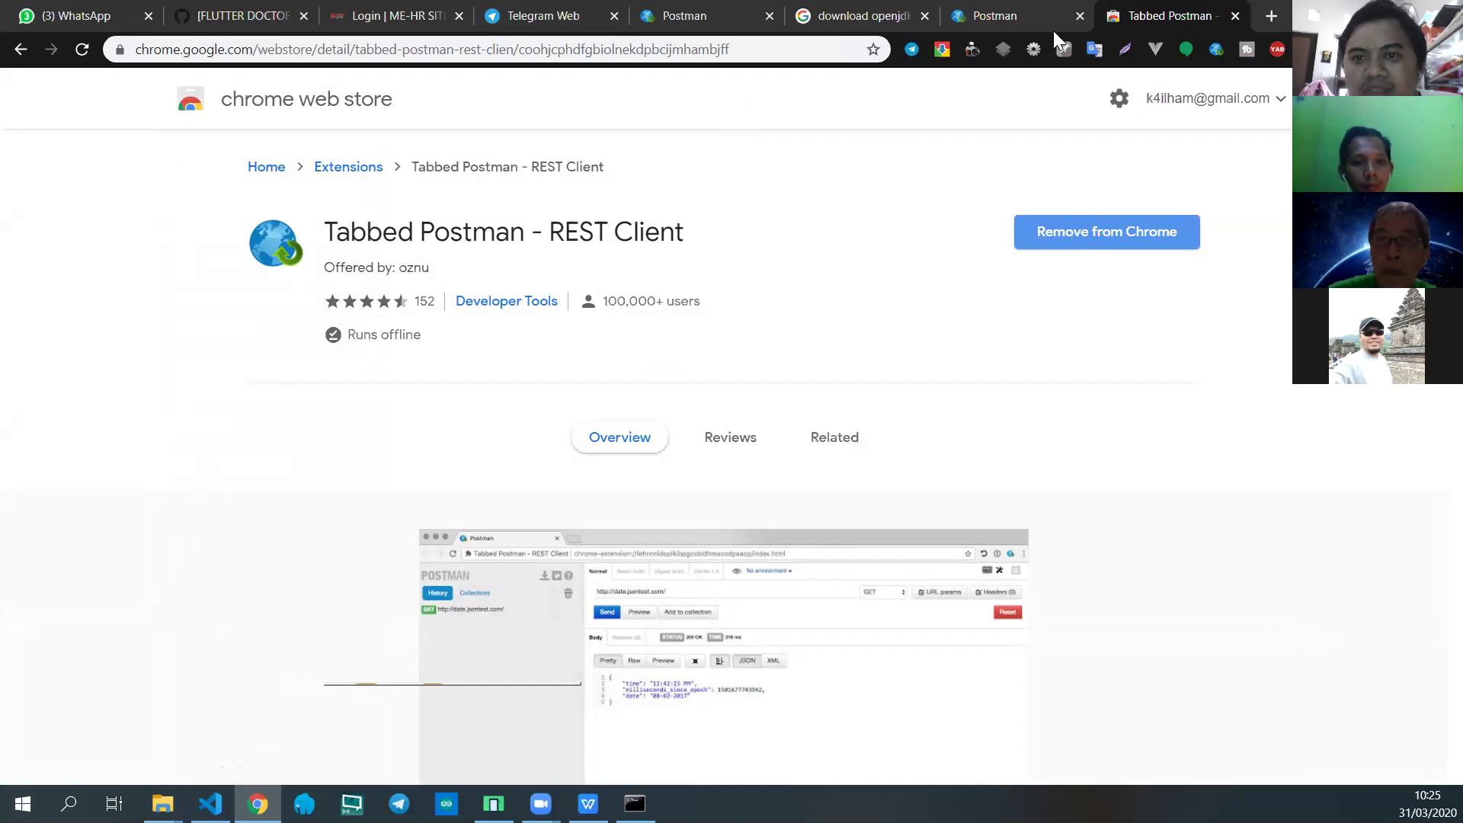
pyautogui.click(1009, 16)
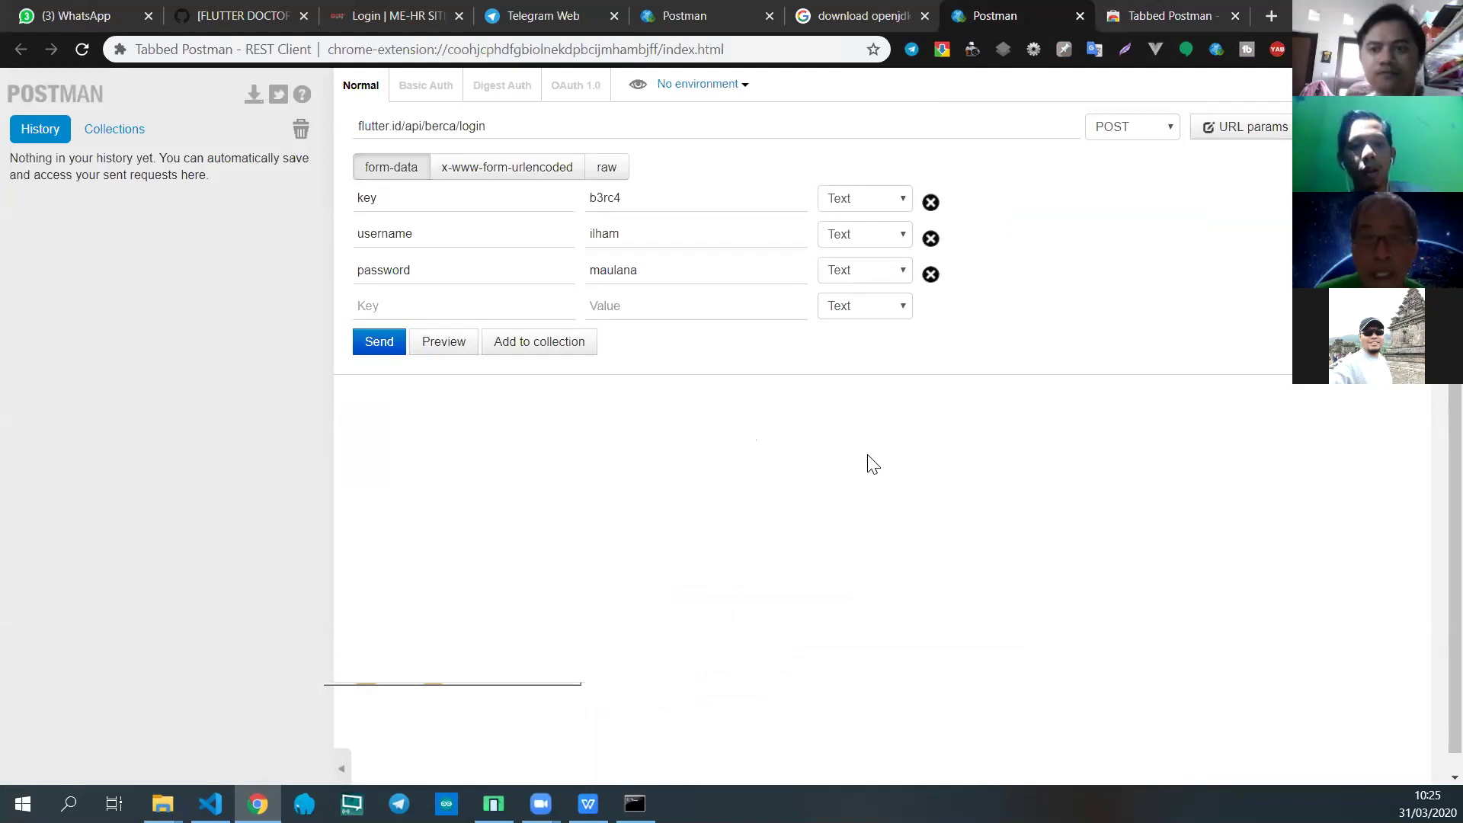
pyautogui.click(1169, 15)
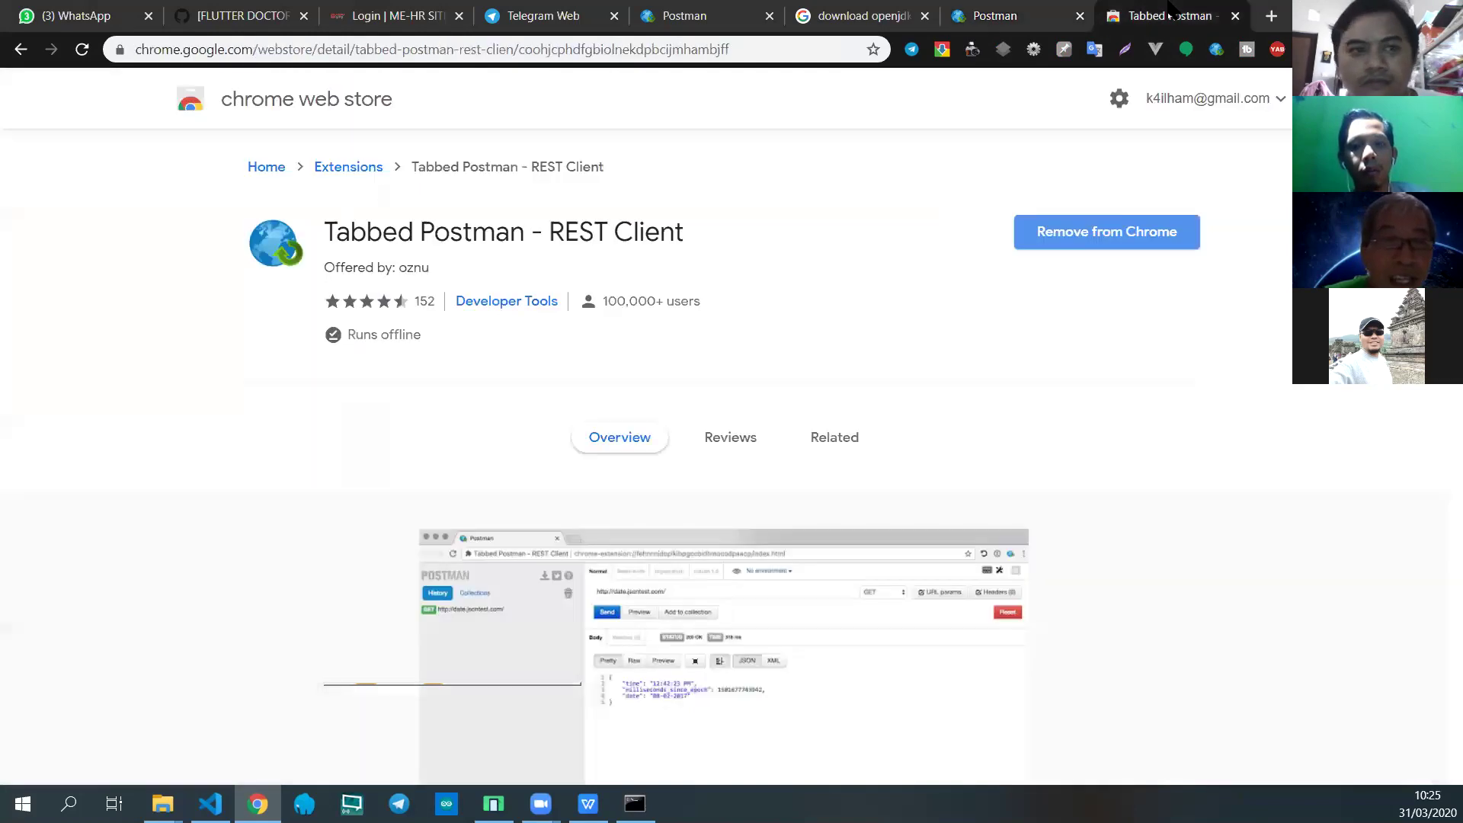
pyautogui.click(758, 47)
pyautogui.hotkey('ctrl', 'c')
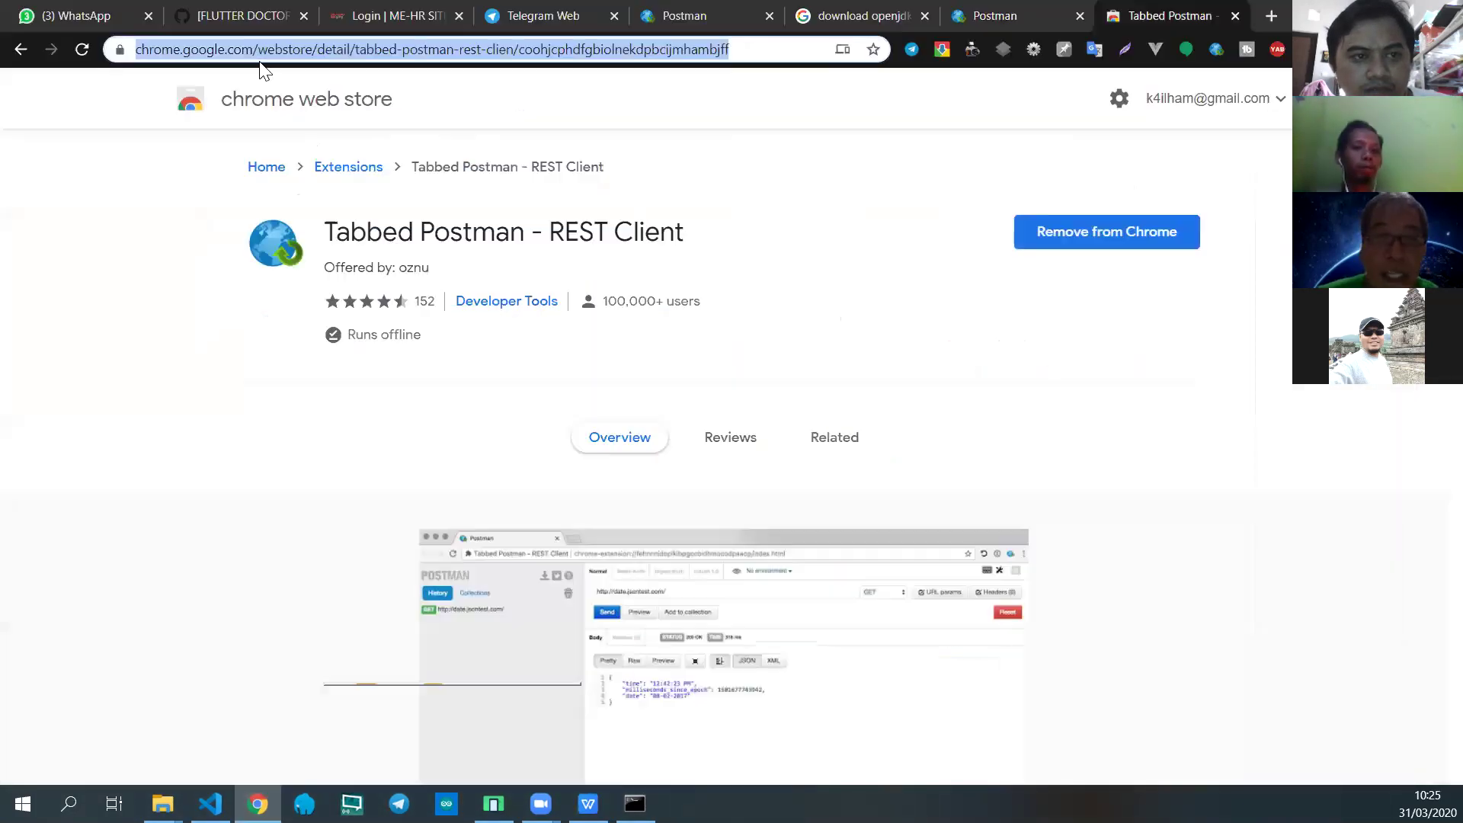
# Step: Paste and send the Tabbed Postman store link in the Flutter CS-Berca WhatsApp group
pyautogui.click(86, 14)
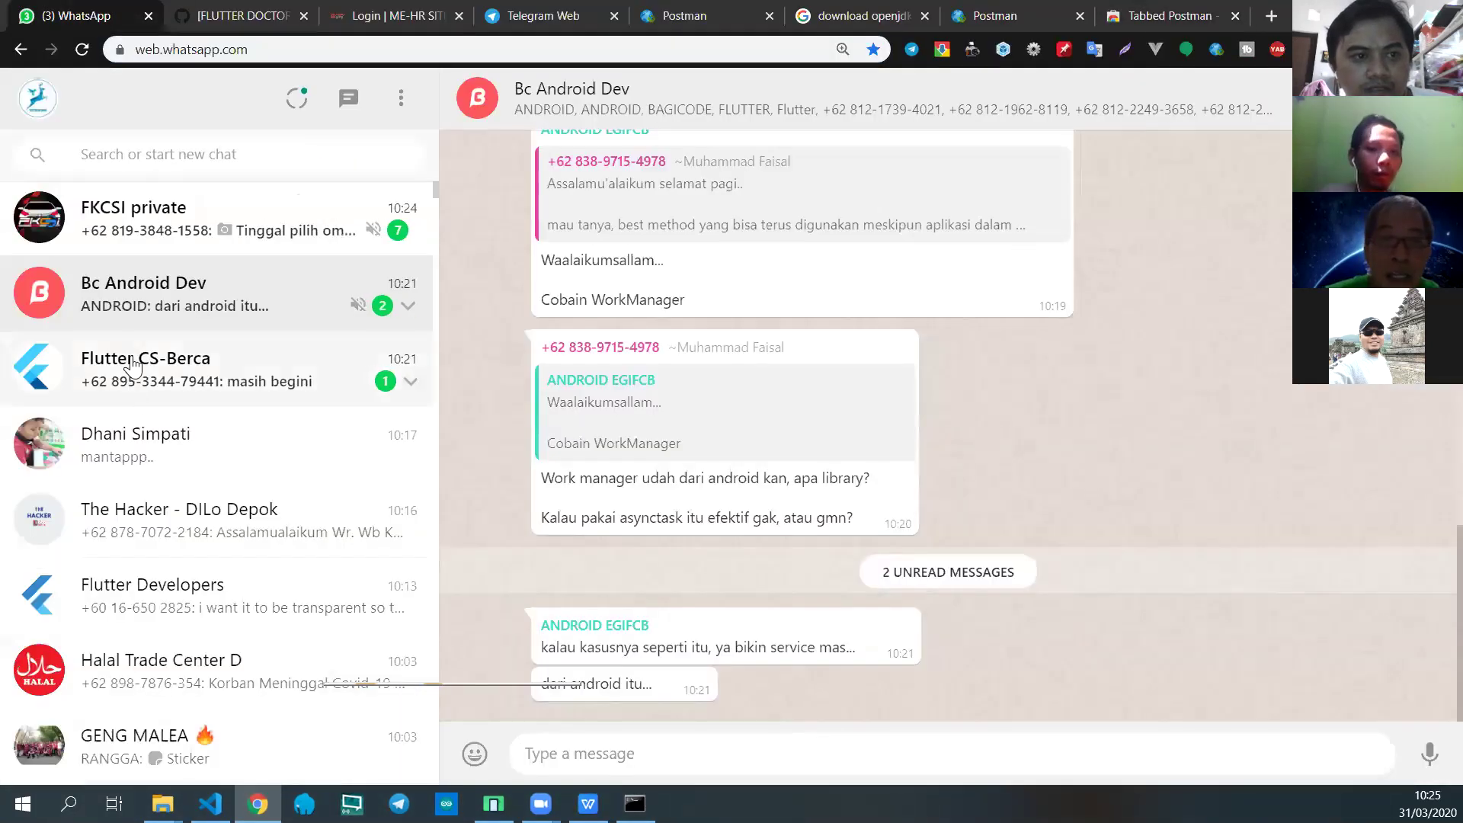
pyautogui.click(136, 393)
pyautogui.hotkey('ctrl', 'v')
pyautogui.press('Return')
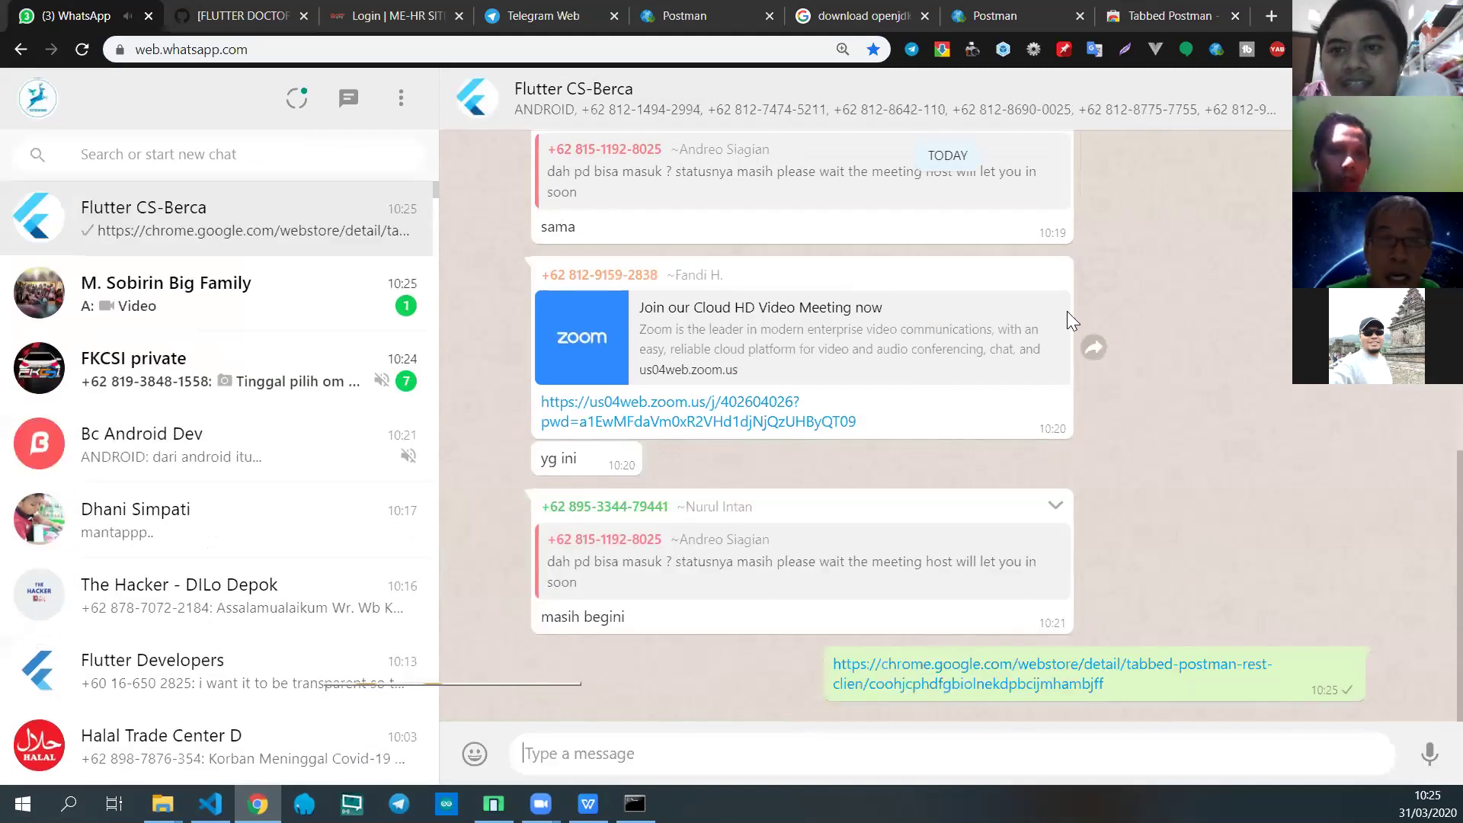
pyautogui.click(1162, 16)
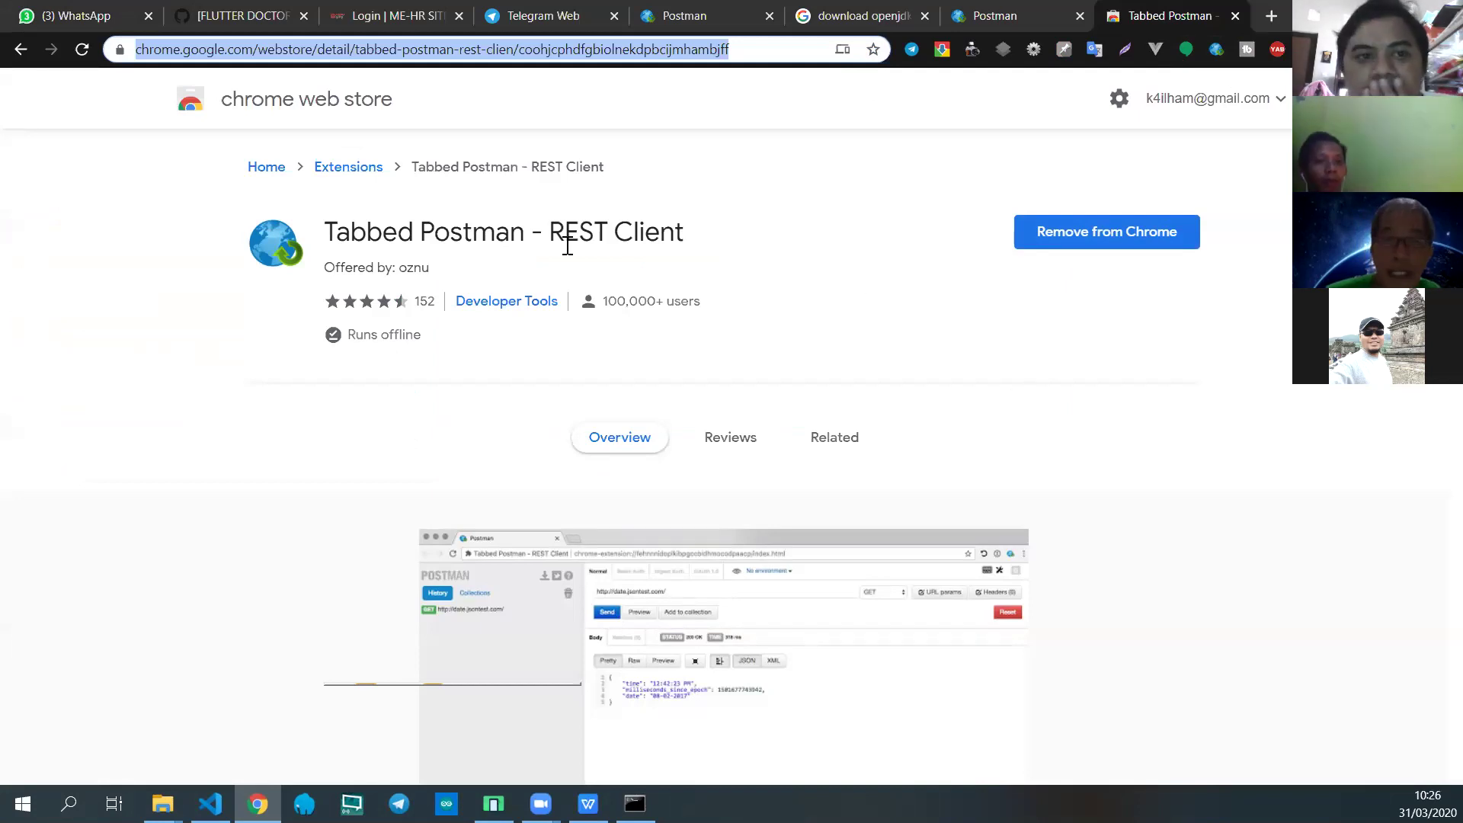
# Step: Recheck the group chat, then select the Postman request URL flutter.id/api/berca/login for copying
pyautogui.click(63, 19)
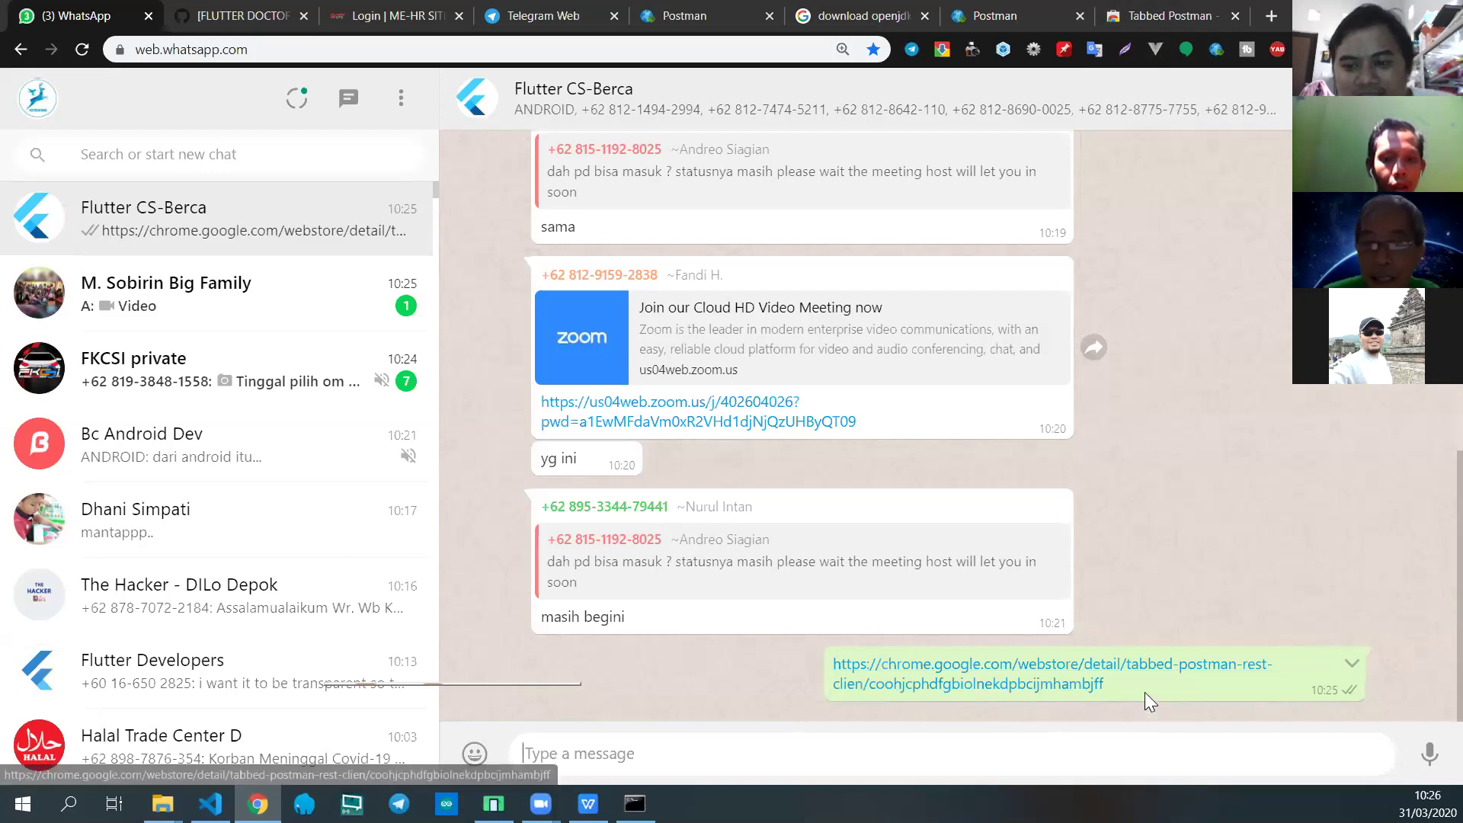
pyautogui.click(1143, 15)
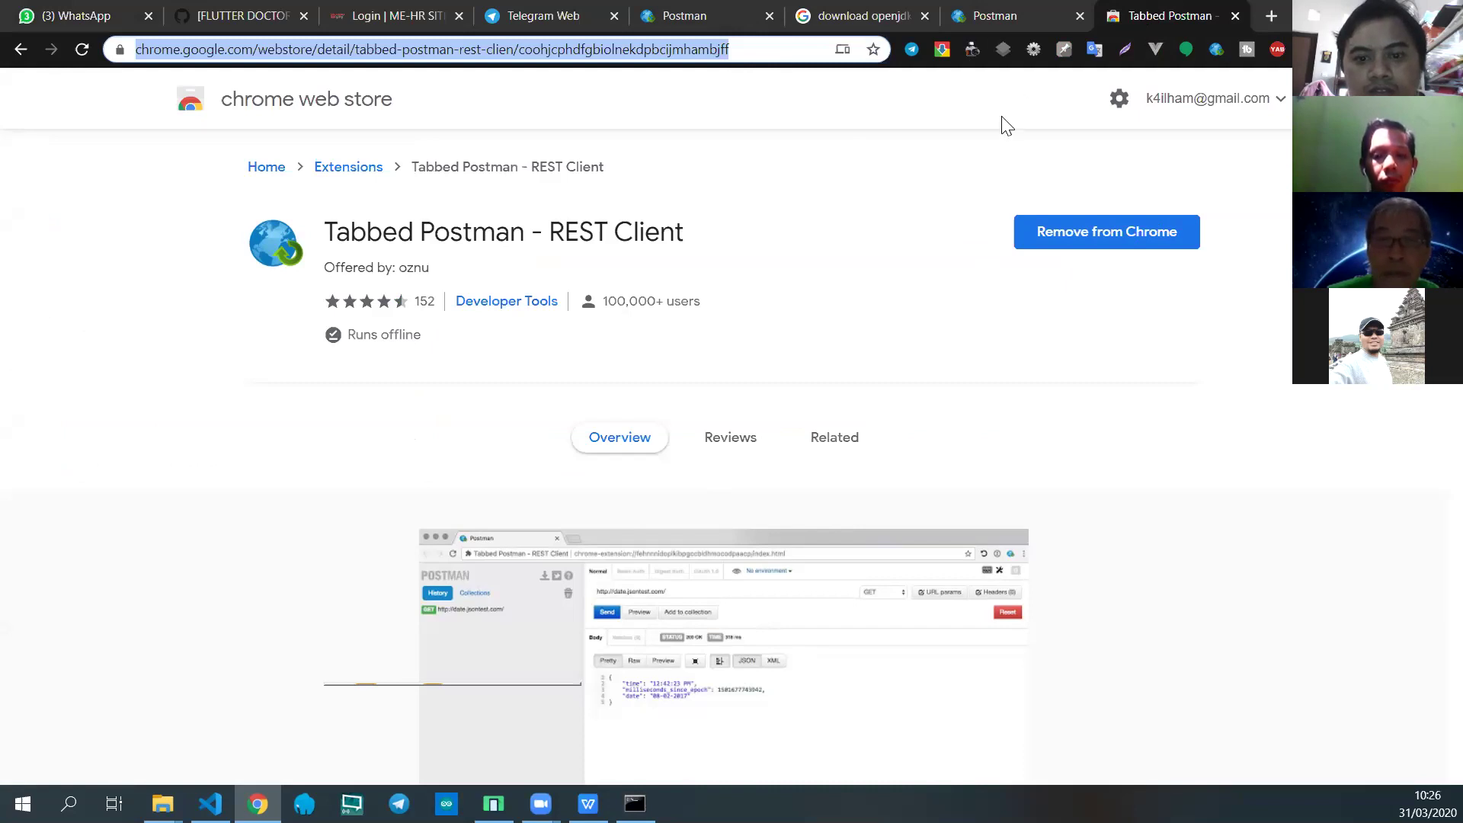
pyautogui.click(868, 258)
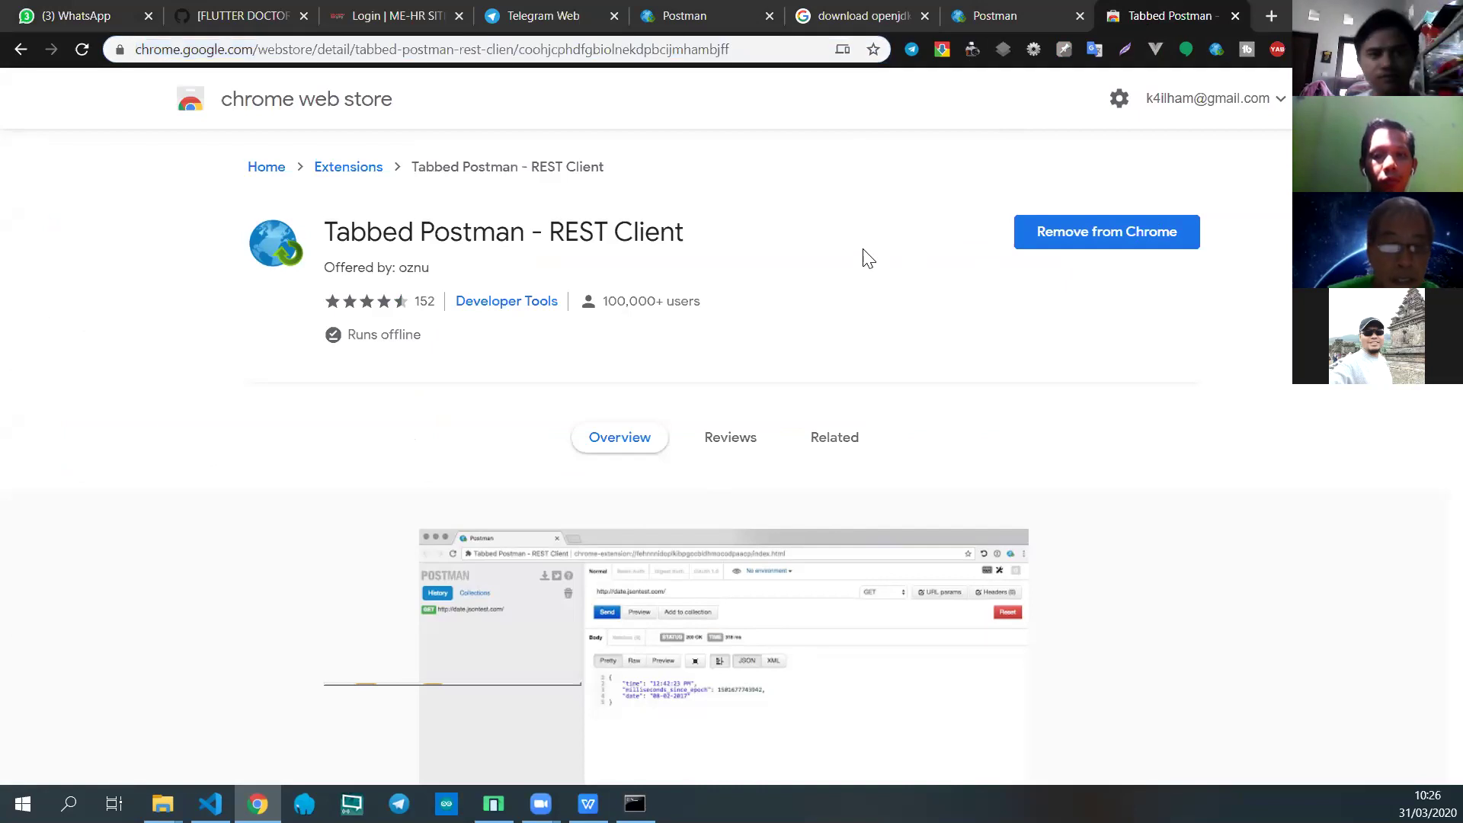
pyautogui.click(957, 31)
pyautogui.moveTo(614, 118); pyautogui.dragTo(200, 125)
pyautogui.hotkey('ctrl', 'c')
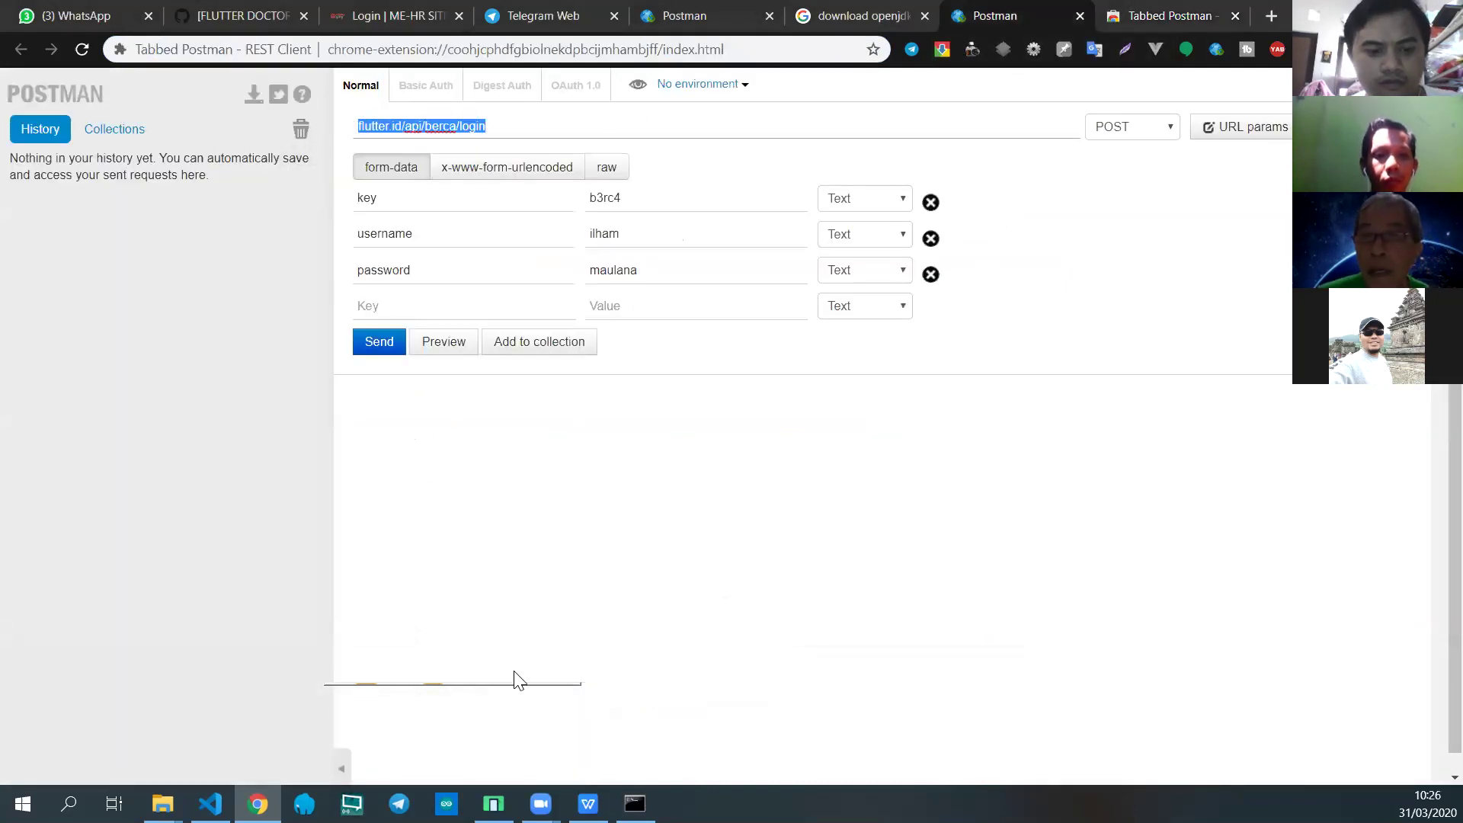
pyautogui.click(74, 16)
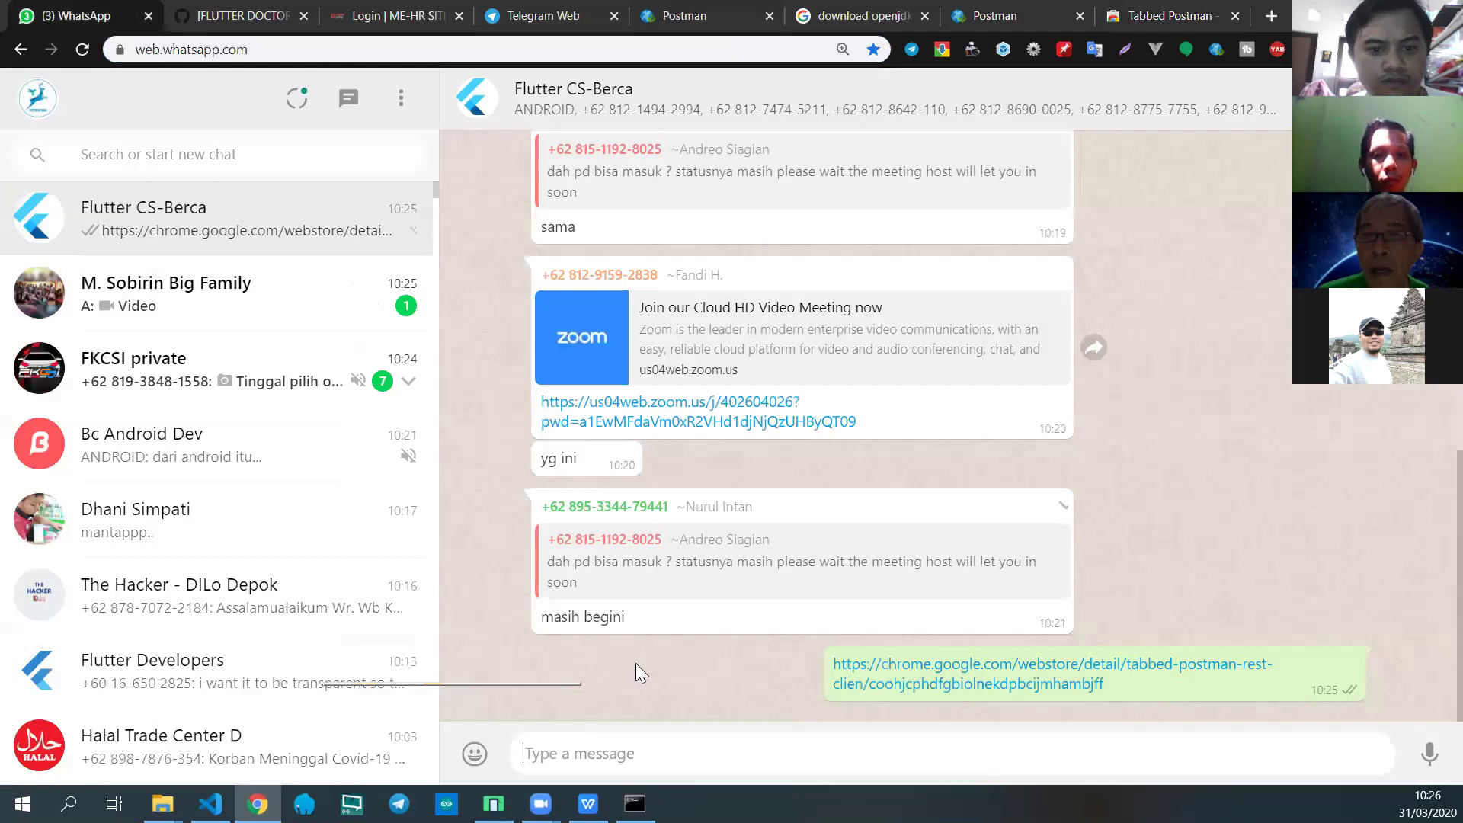
pyautogui.hotkey('ctrl', 'v')
pyautogui.hotkey('shift', 'Return')
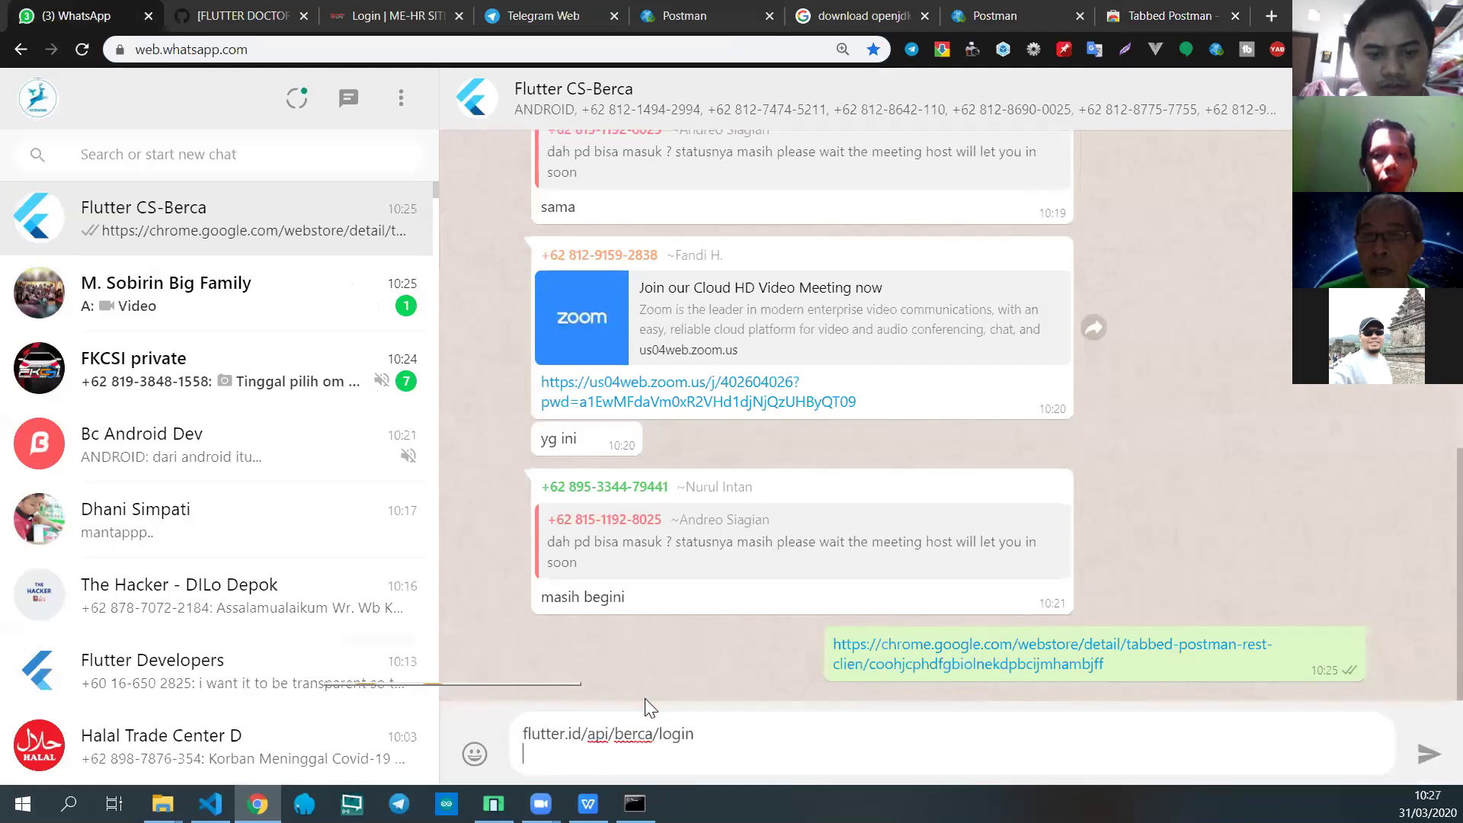
pyautogui.click(525, 733)
pyautogui.write('http://')
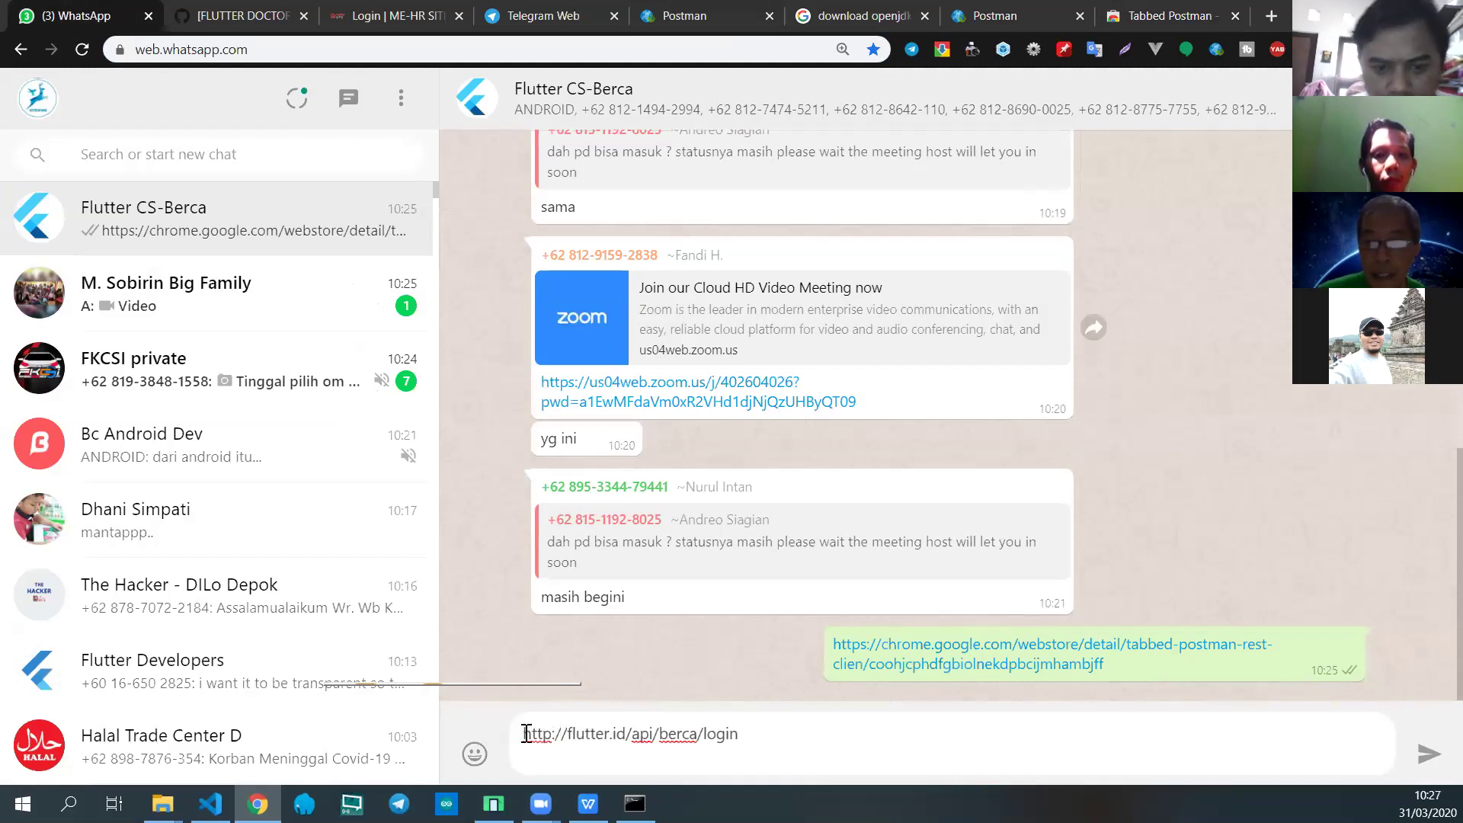
pyautogui.moveTo(777, 732); pyautogui.dragTo(496, 702)
pyautogui.hotkey('ctrl', 'c')
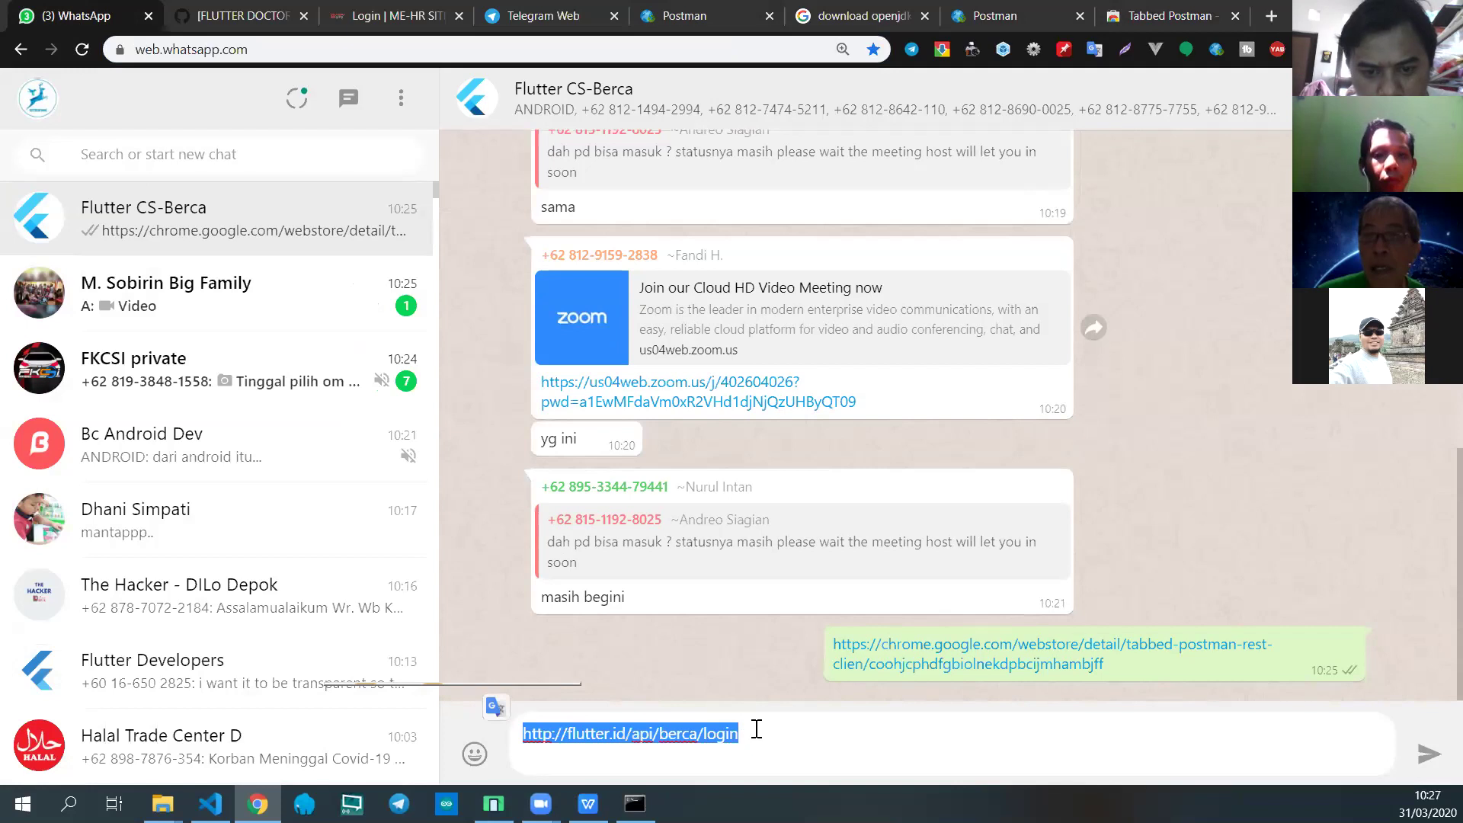
pyautogui.click(768, 738)
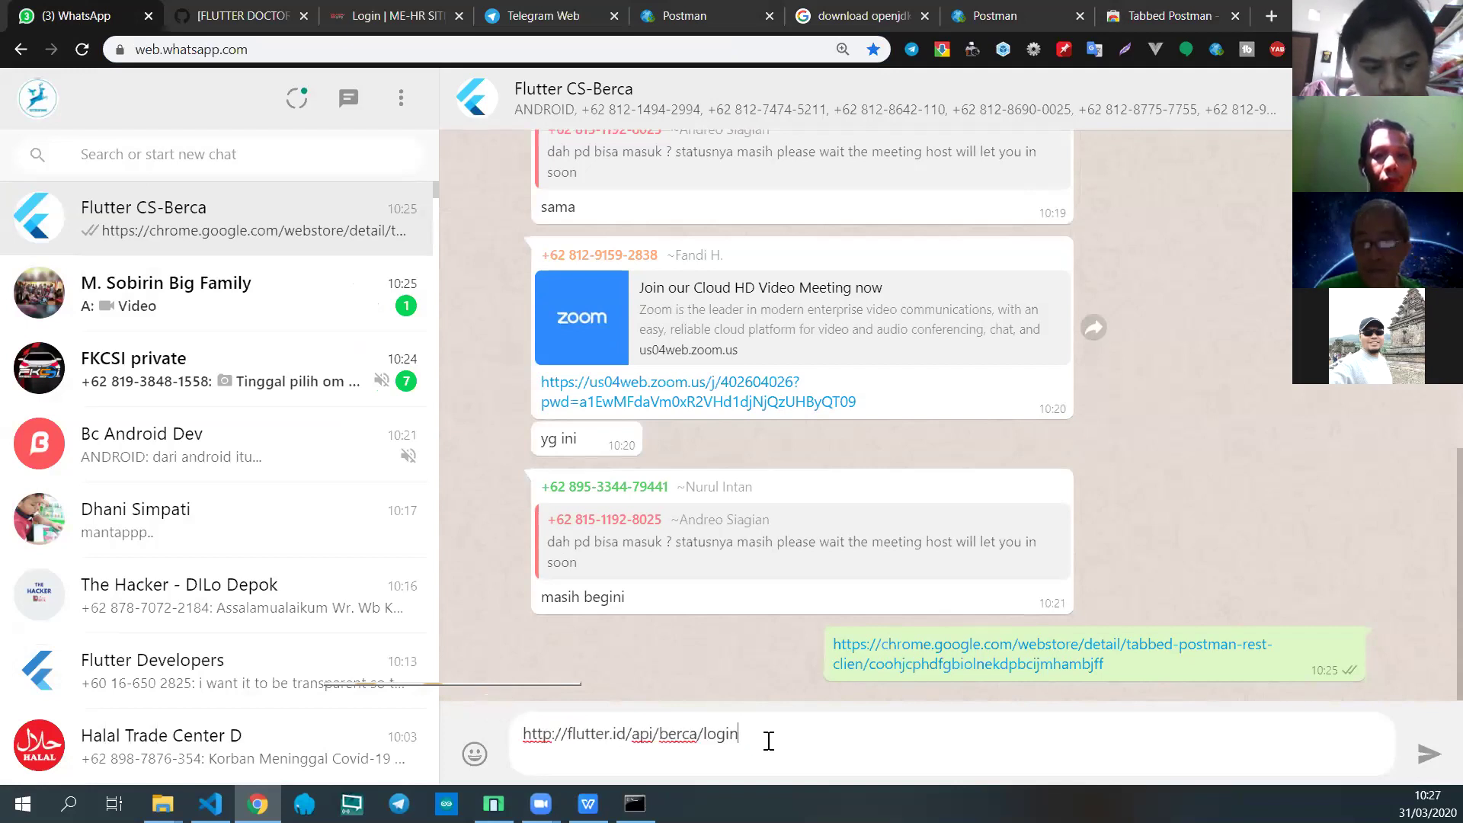
pyautogui.hotkey('shift', 'Return')
pyautogui.hotkey('shift', 'Return')
pyautogui.hotkey('ctrl', 'v')
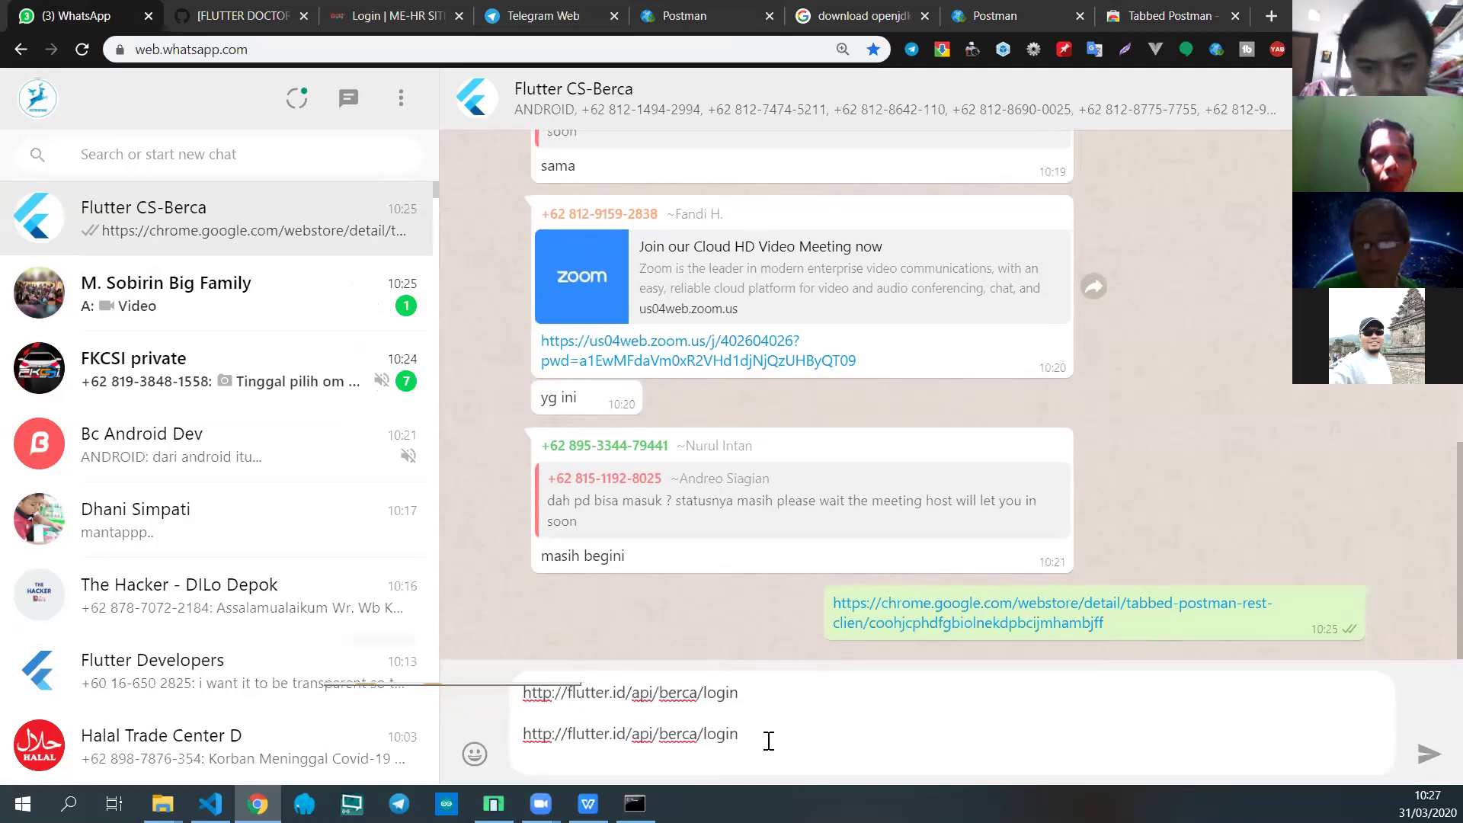
pyautogui.write('register')
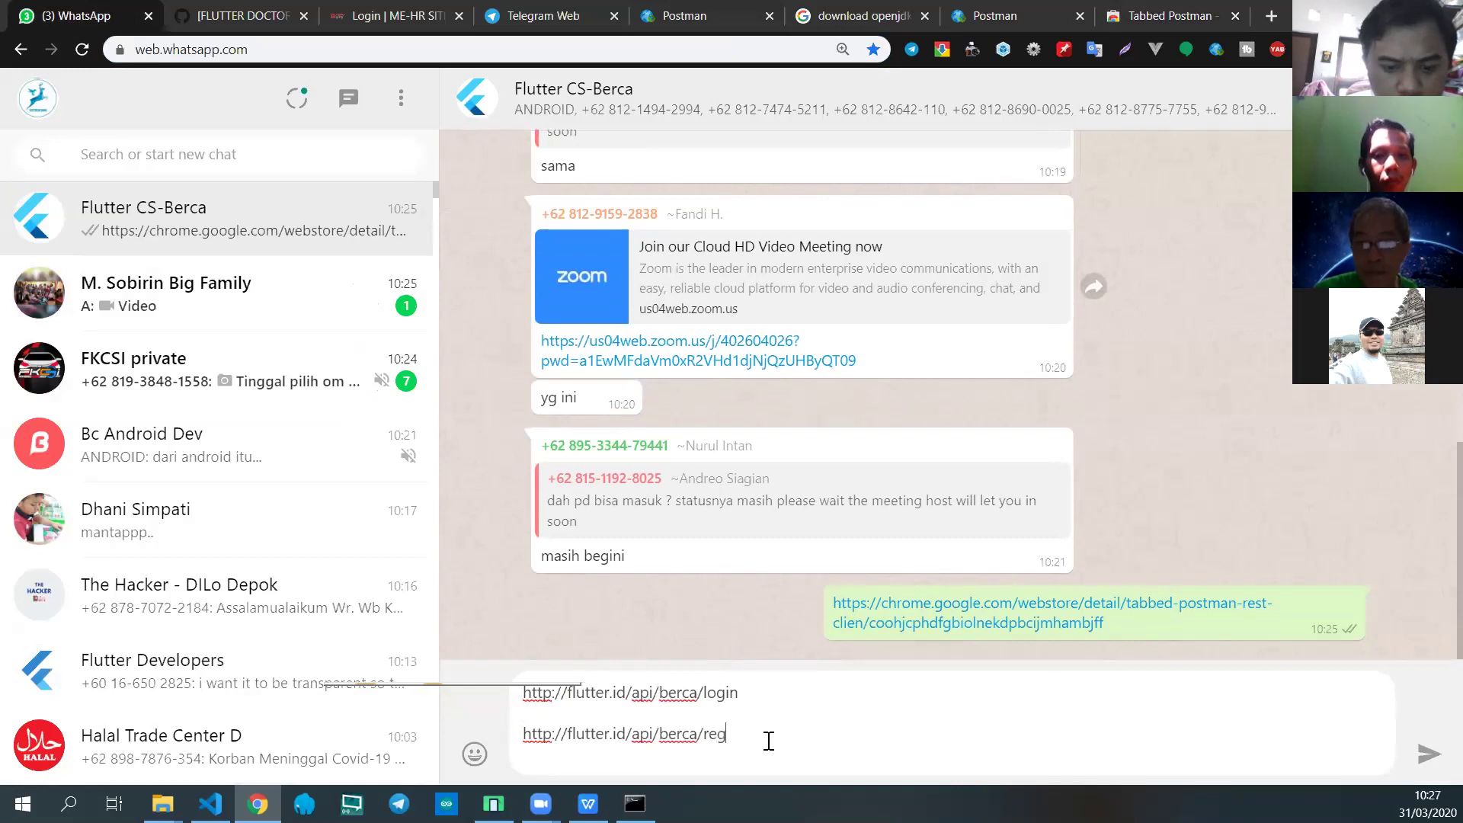
pyautogui.click(1428, 756)
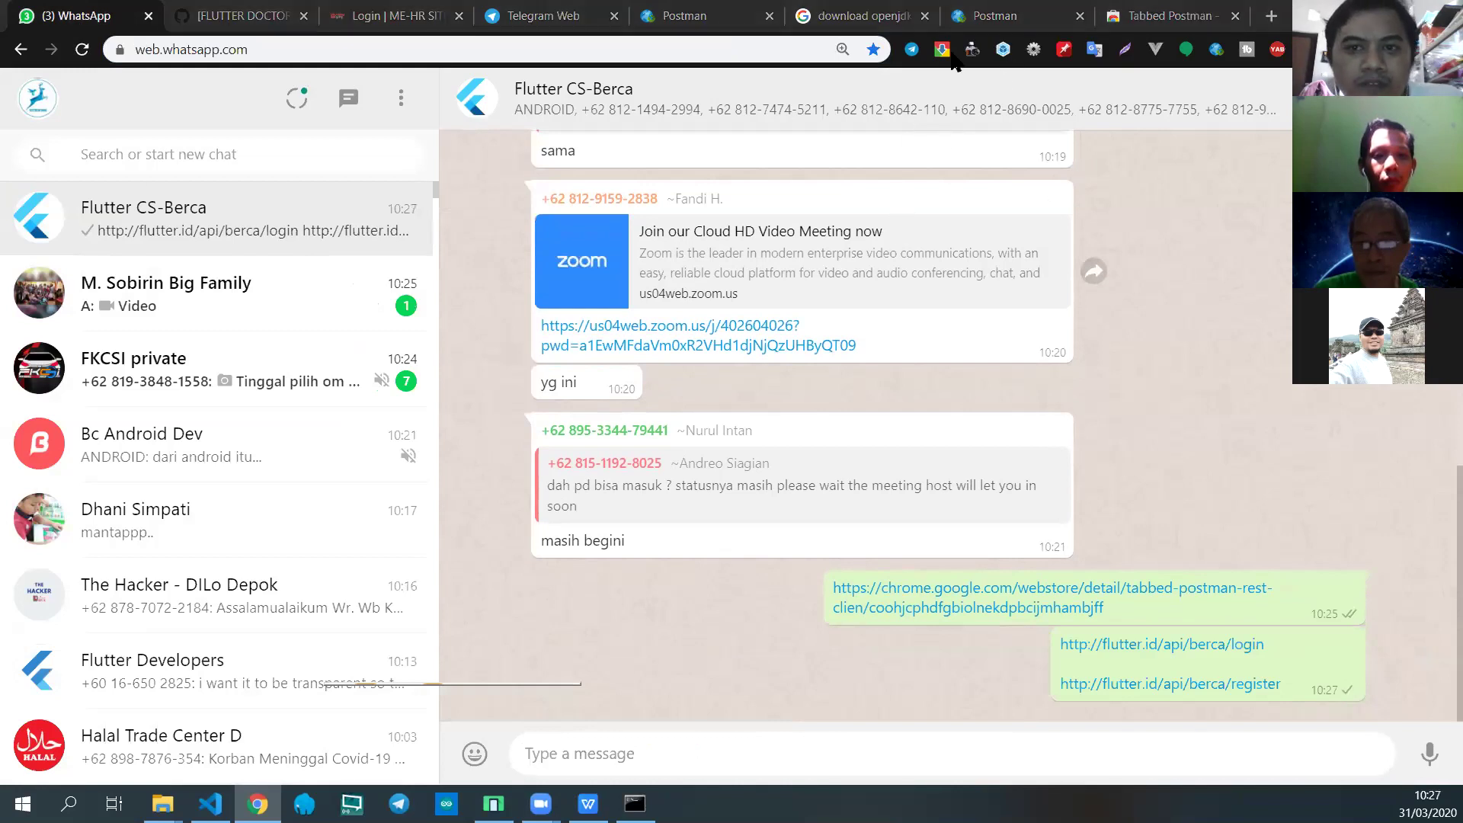
pyautogui.click(1014, 17)
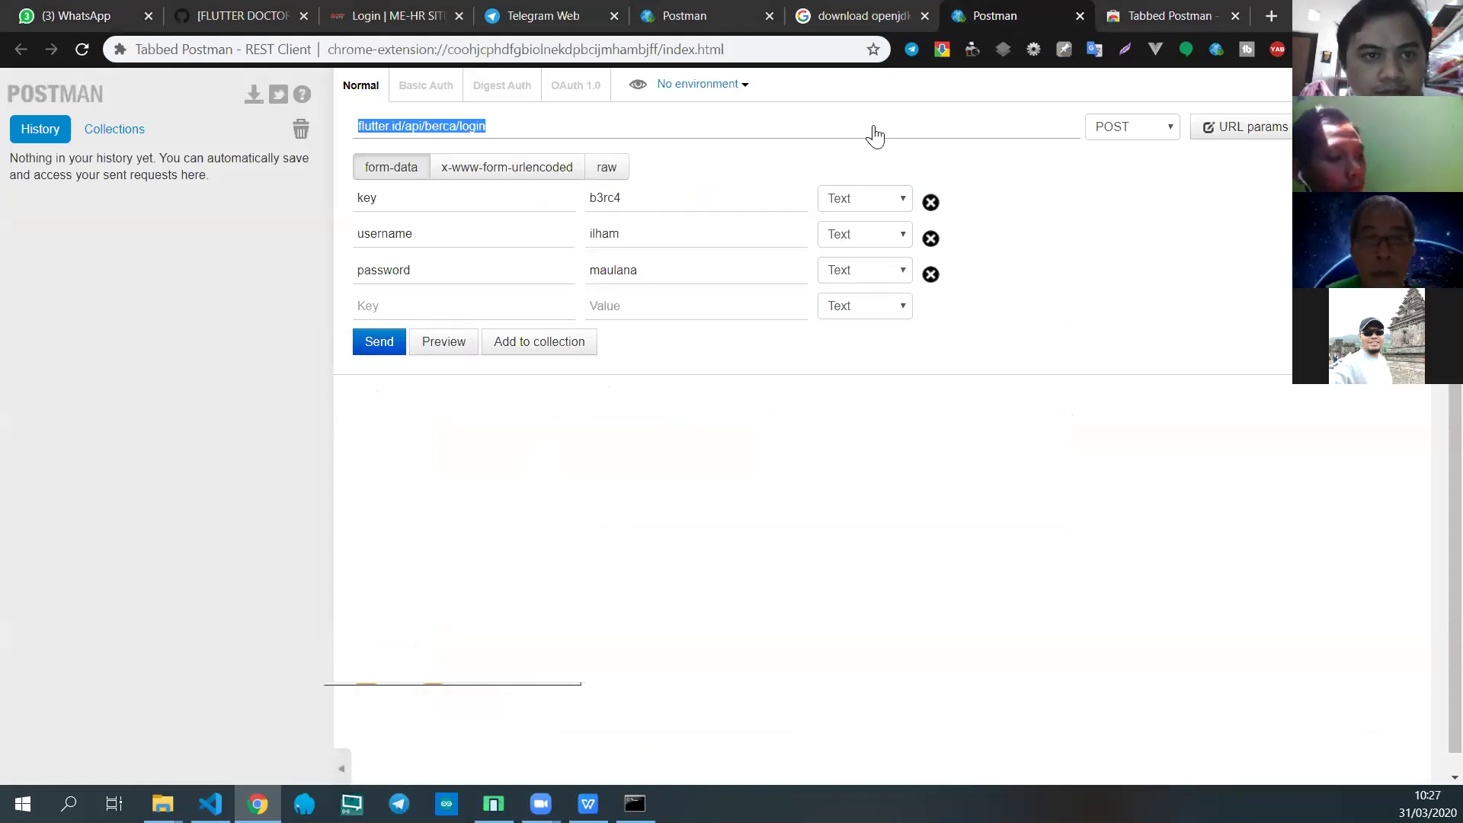
# Step: Change the Postman request URL ending from login to register, then revisit the group chat
pyautogui.click(494, 126)
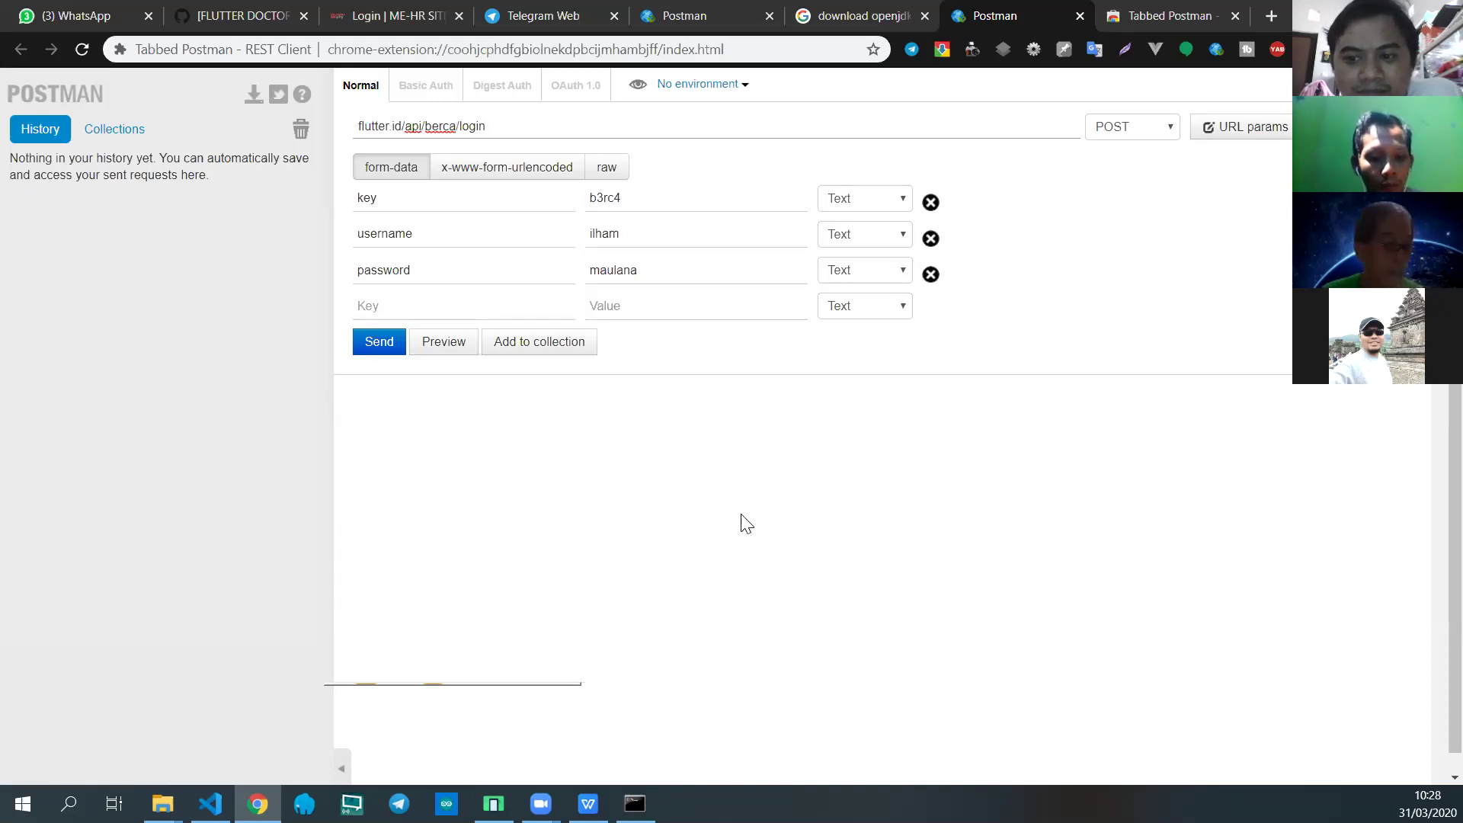
pyautogui.click(455, 496)
pyautogui.click(520, 130)
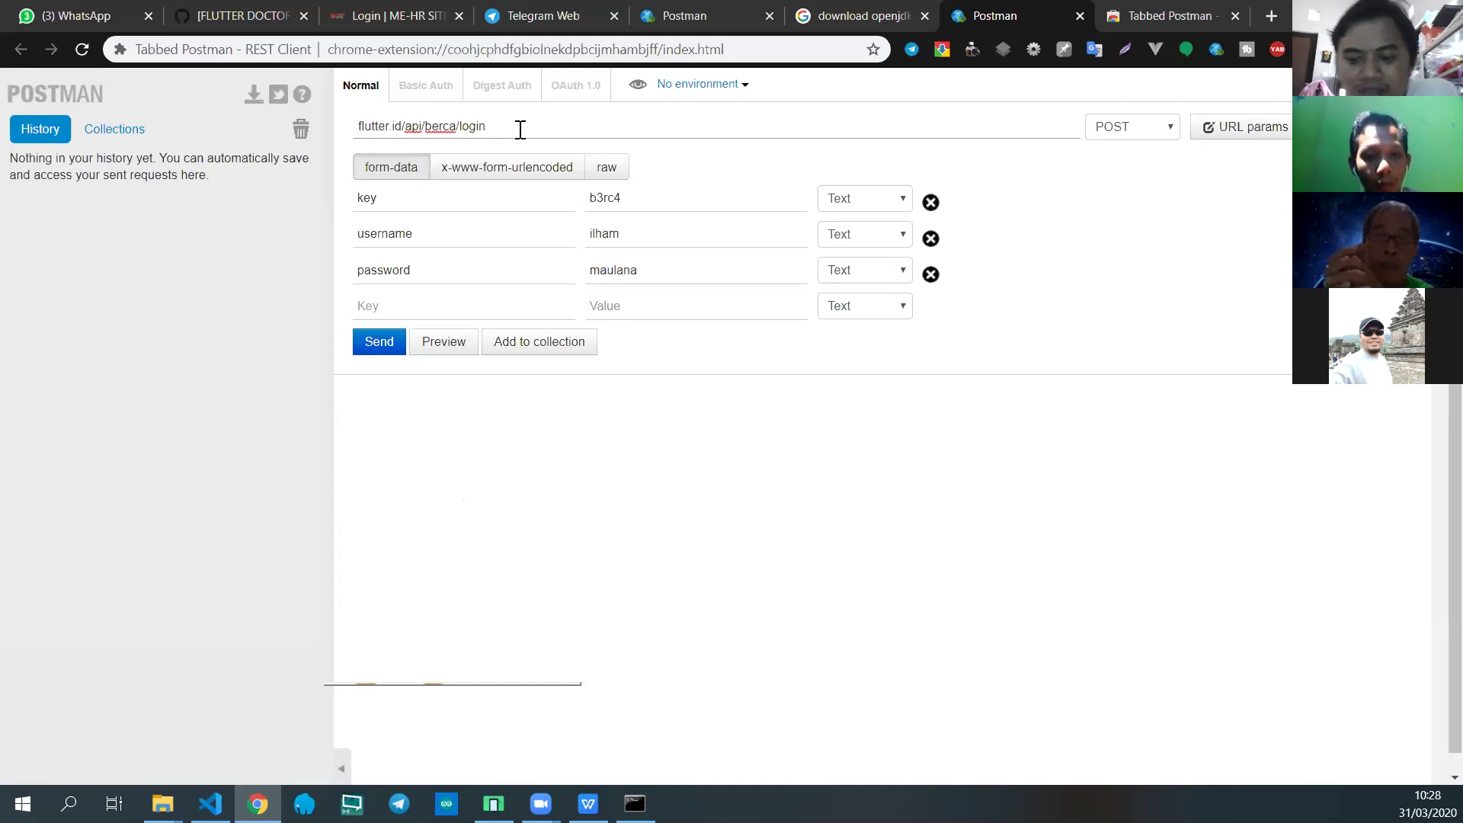
pyautogui.press('BackSpace')
pyautogui.press('BackSpace')
pyautogui.press('BackSpace')
pyautogui.press('BackSpace')
pyautogui.press('BackSpace')
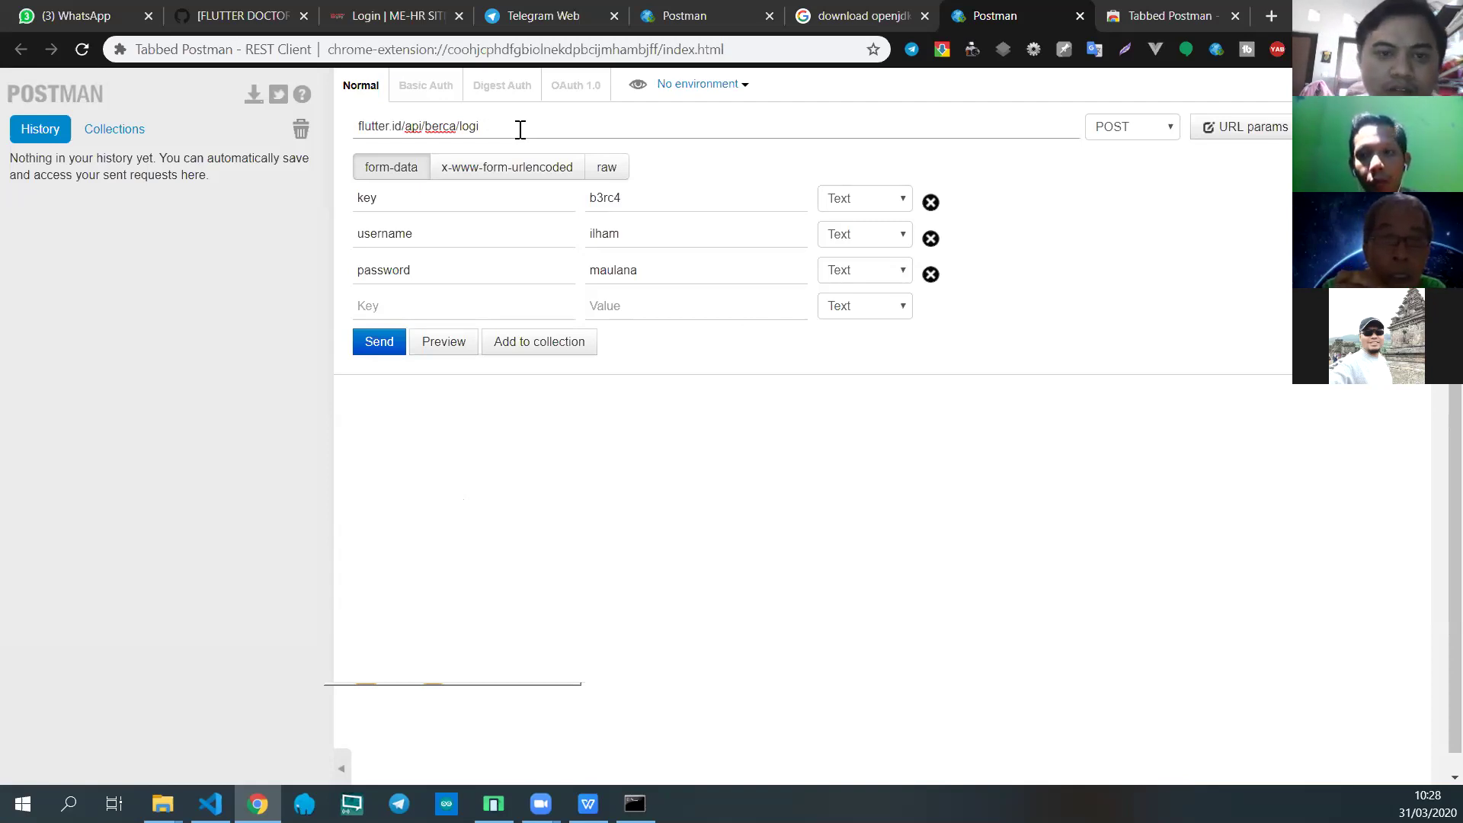
pyautogui.write('register')
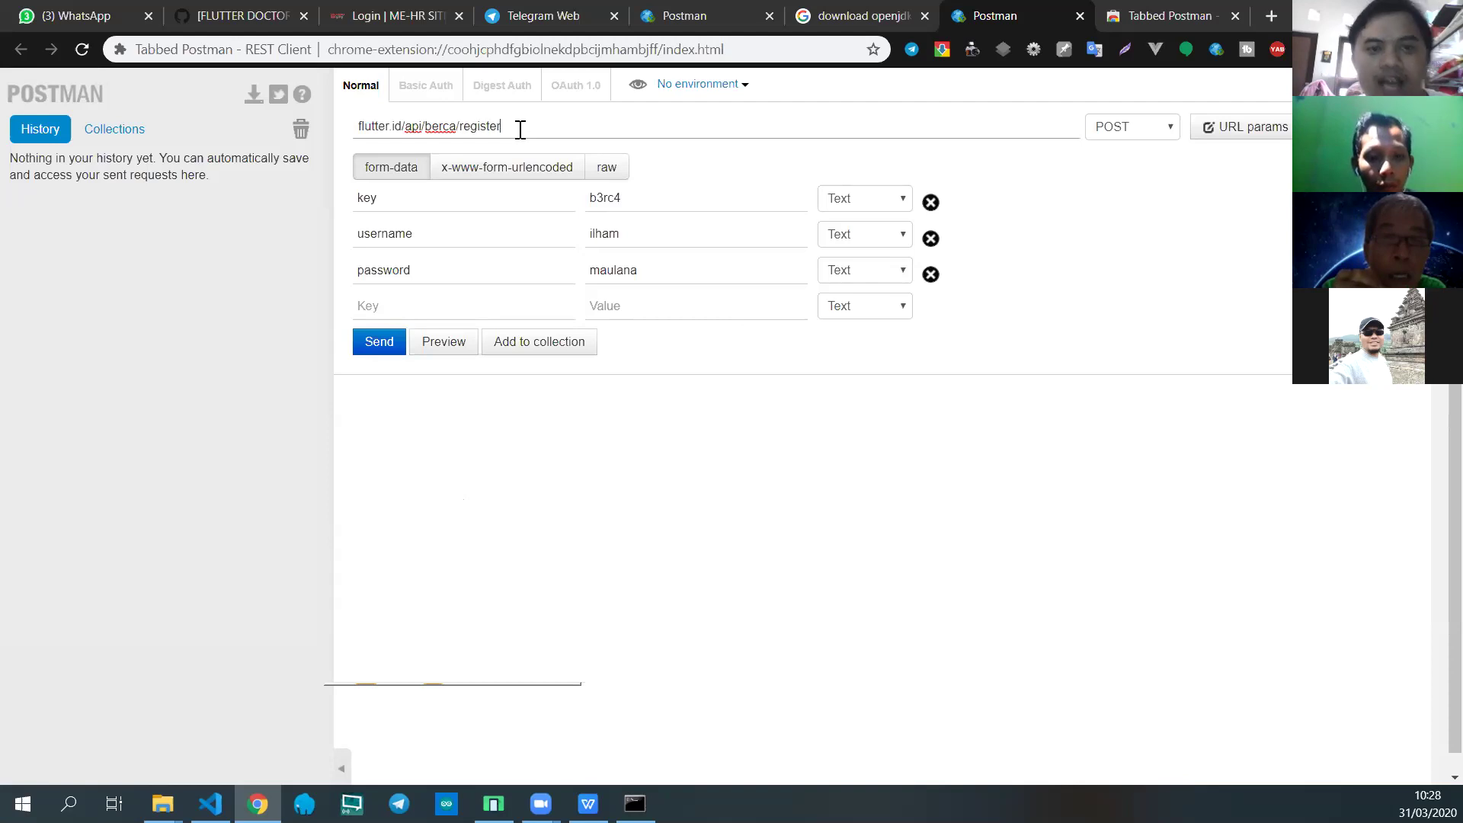
pyautogui.click(27, 16)
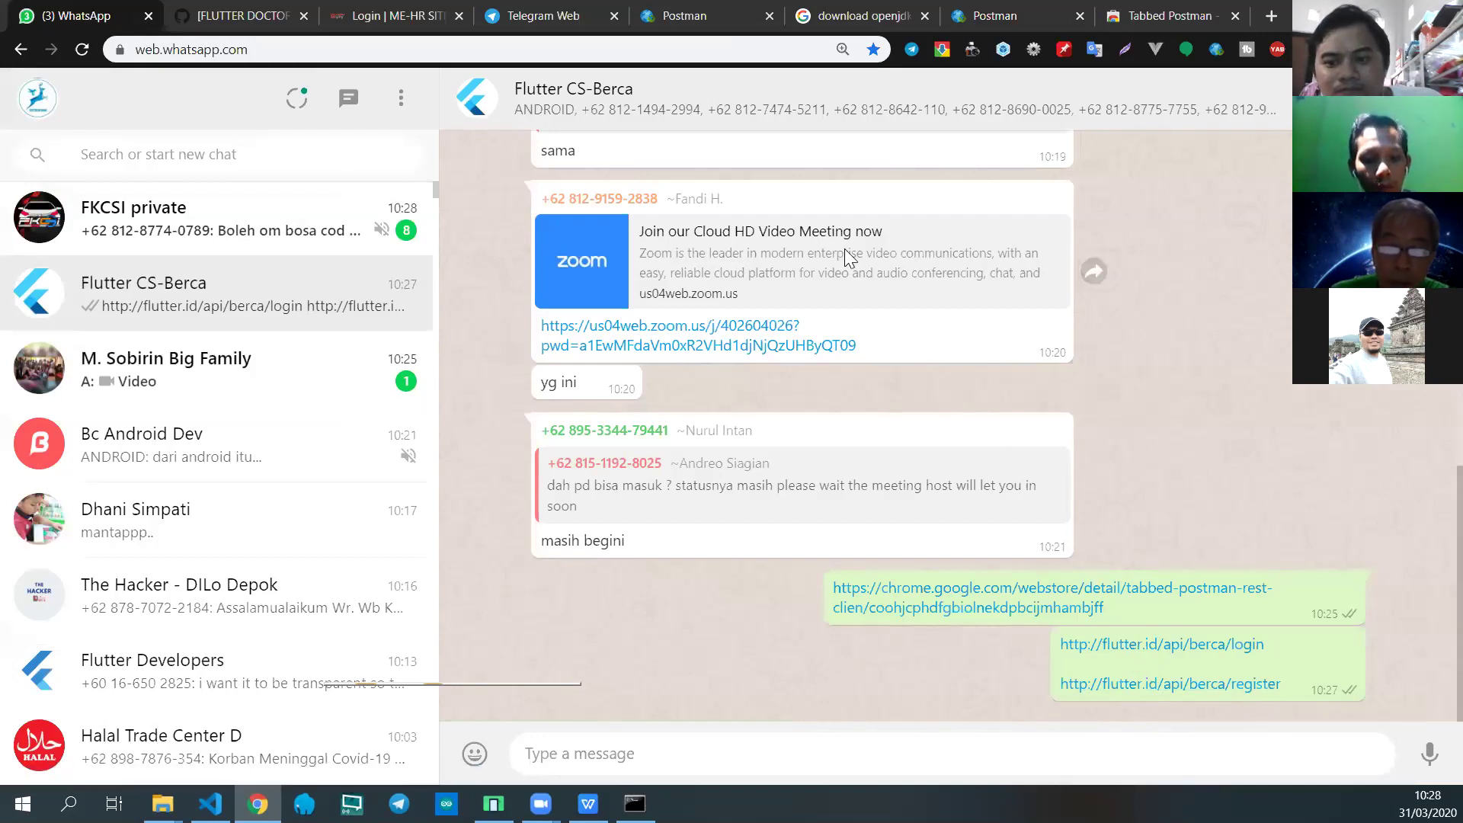
# Step: Return to the Tabbed Postman register request form
pyautogui.click(1059, 53)
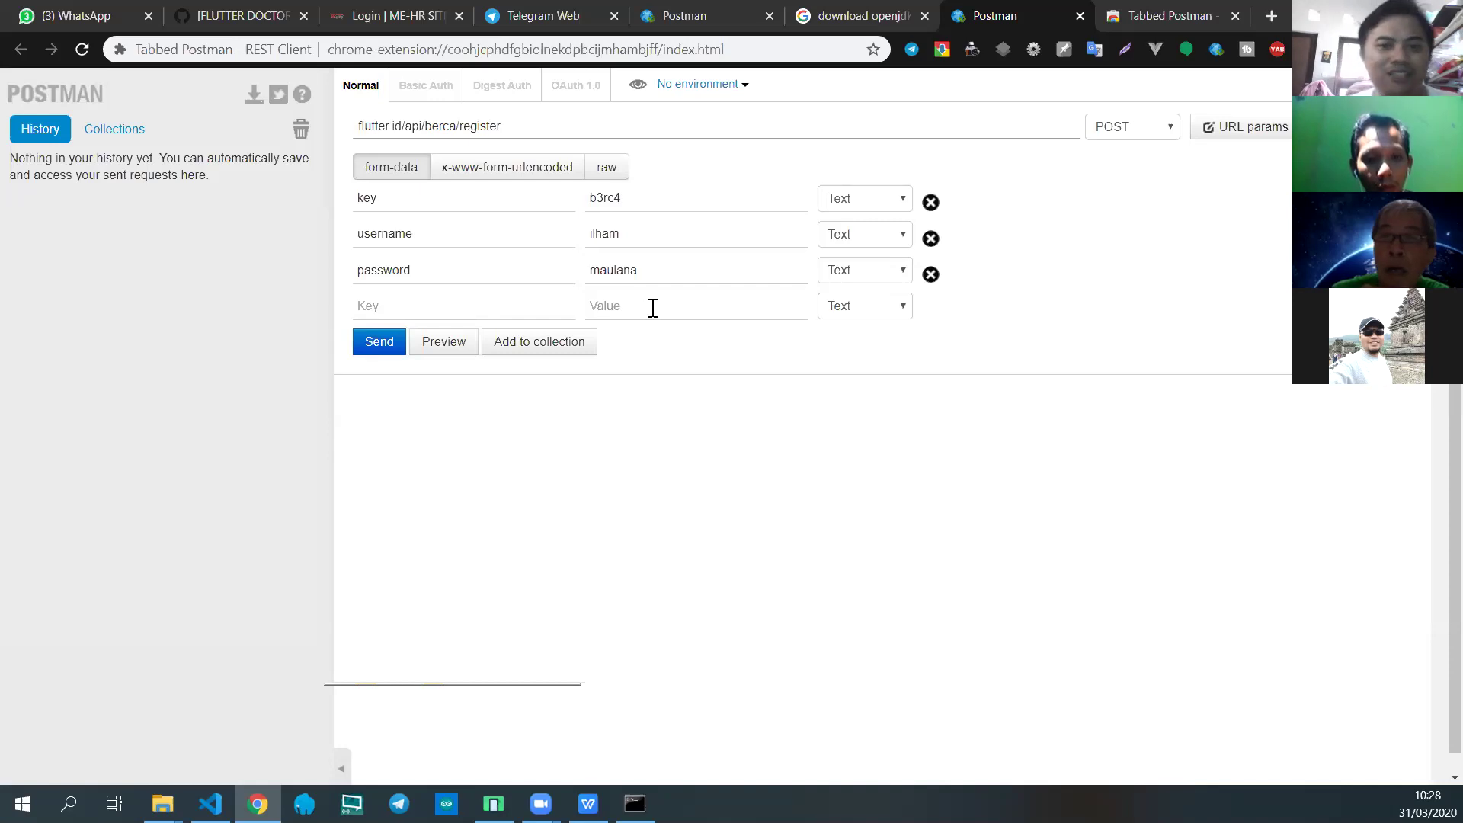
# Step: Add an email form-data field holding the user's e-mail address below password
pyautogui.click(537, 306)
pyautogui.write('e')
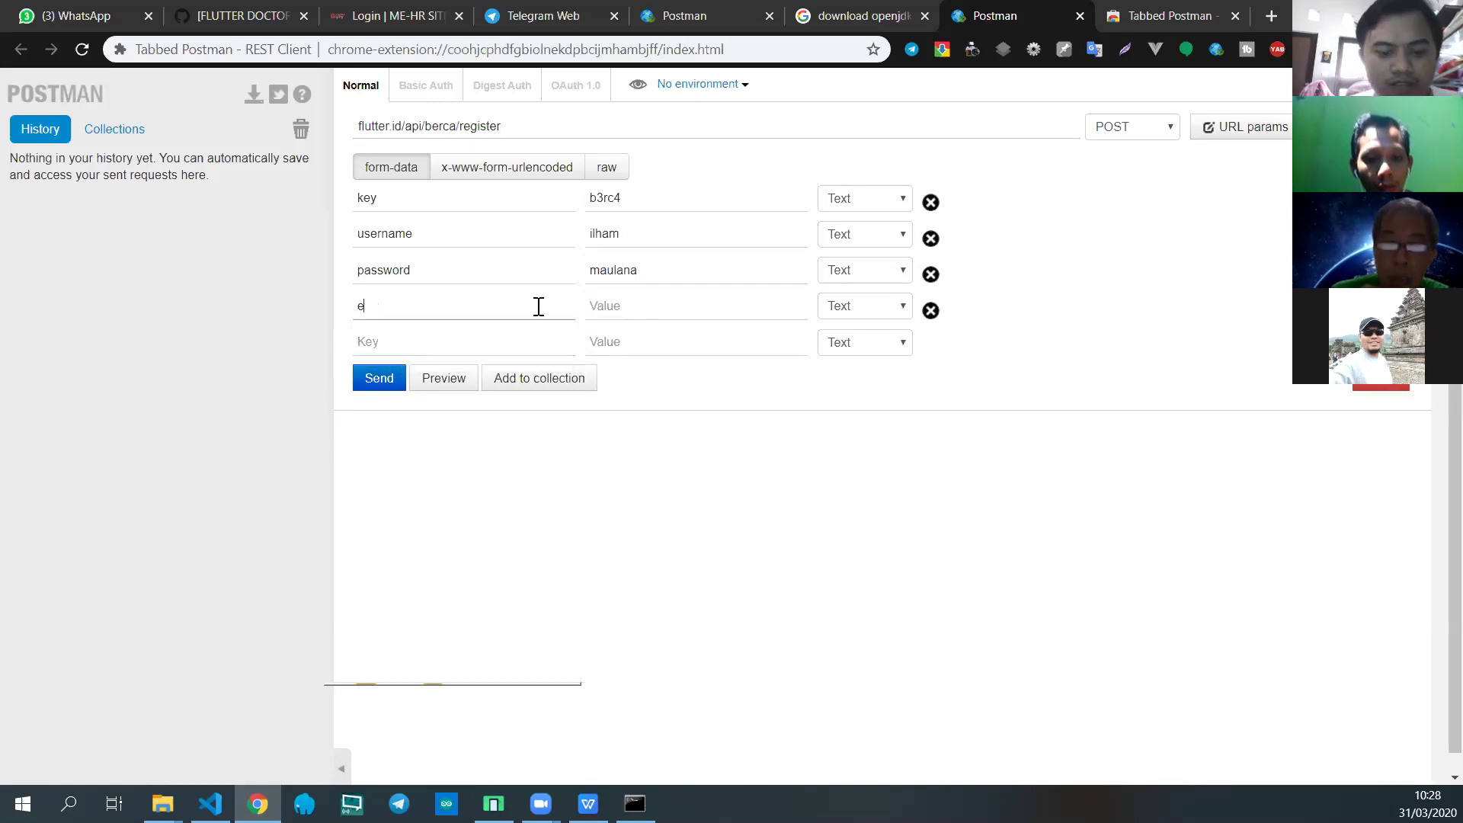
pyautogui.write('mail')
pyautogui.click(667, 302)
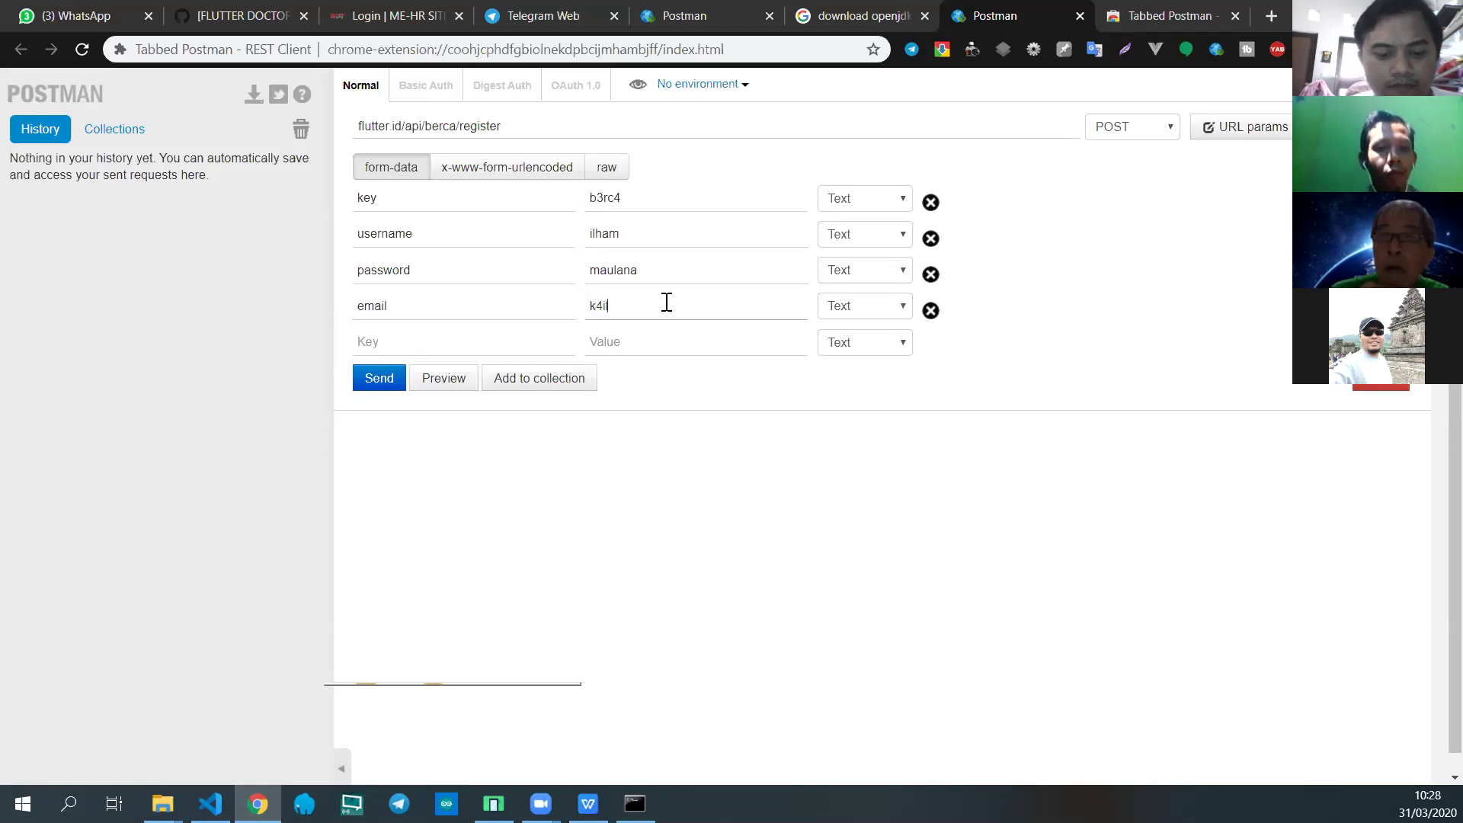
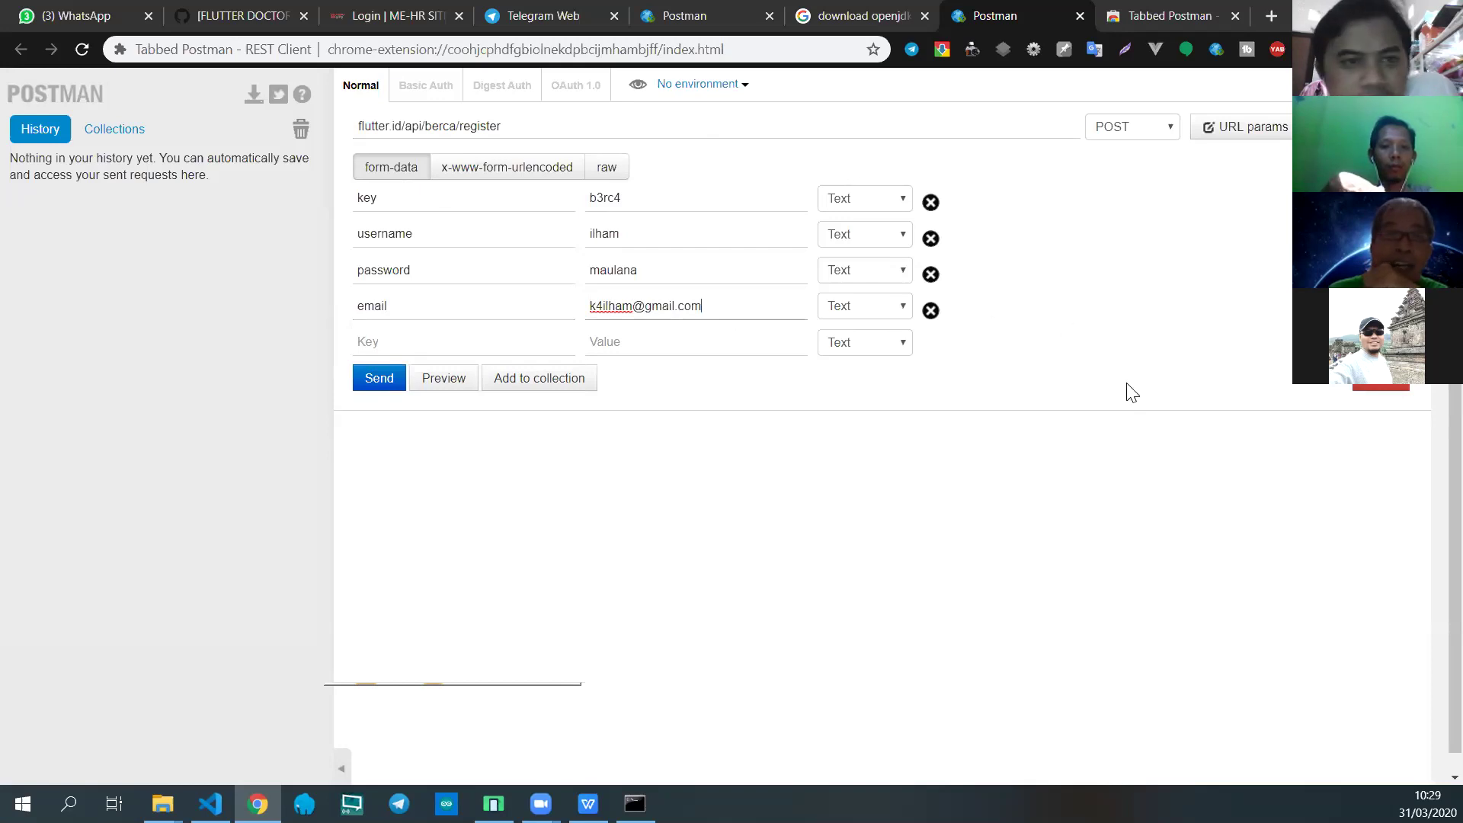
pyautogui.click(355, 125)
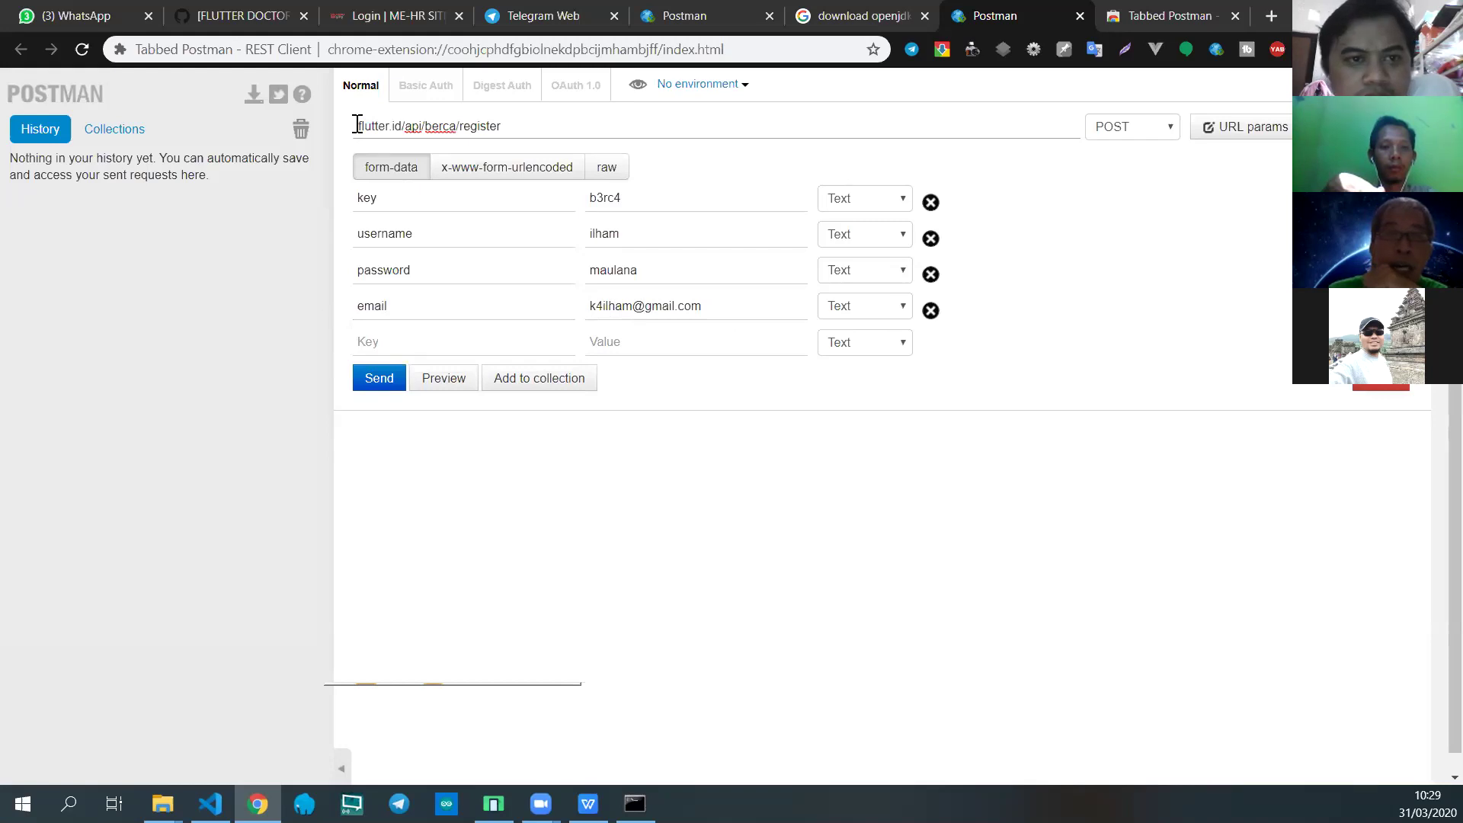
pyautogui.write('http')
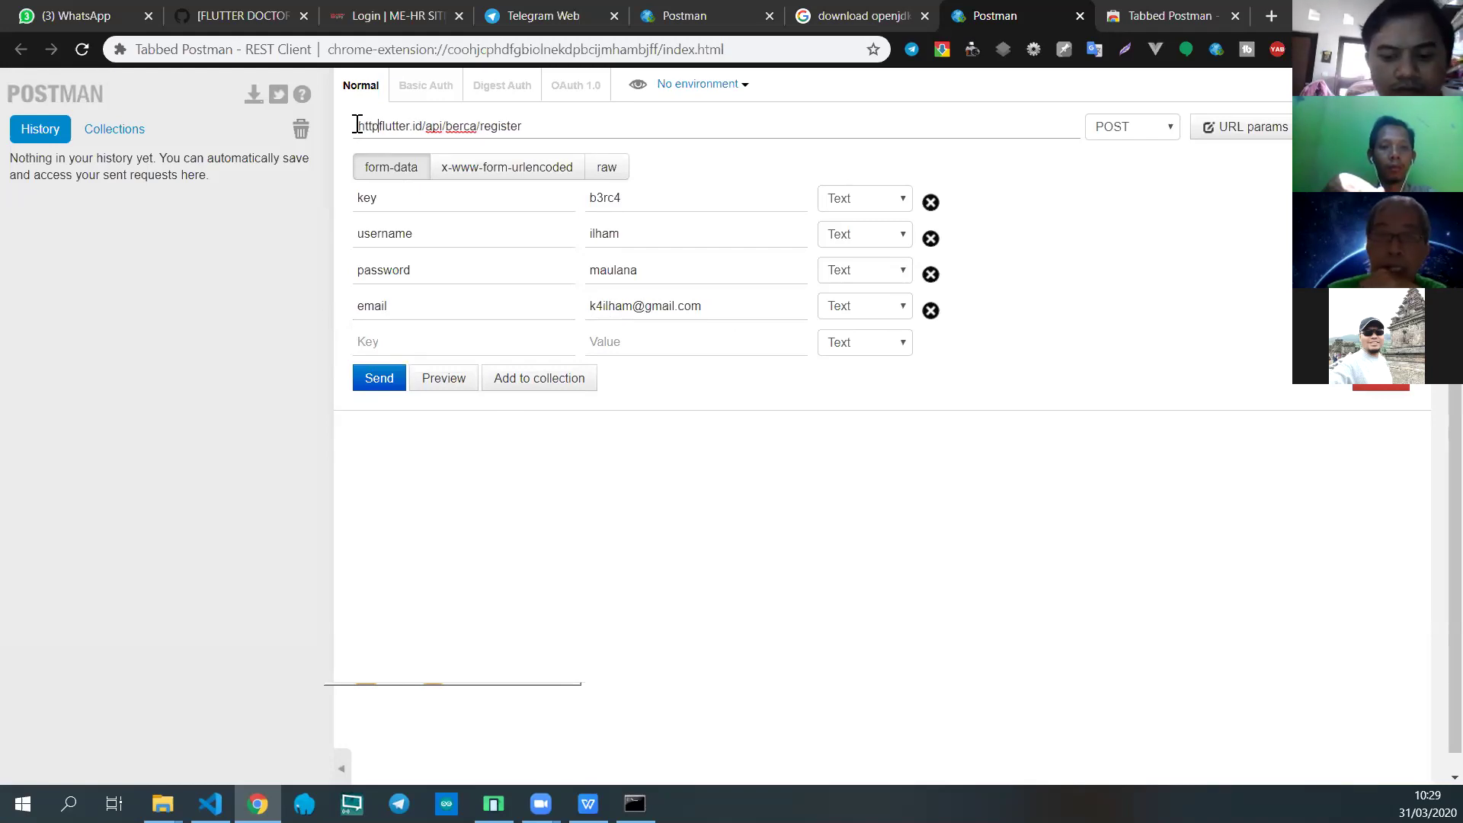
pyautogui.write('://')
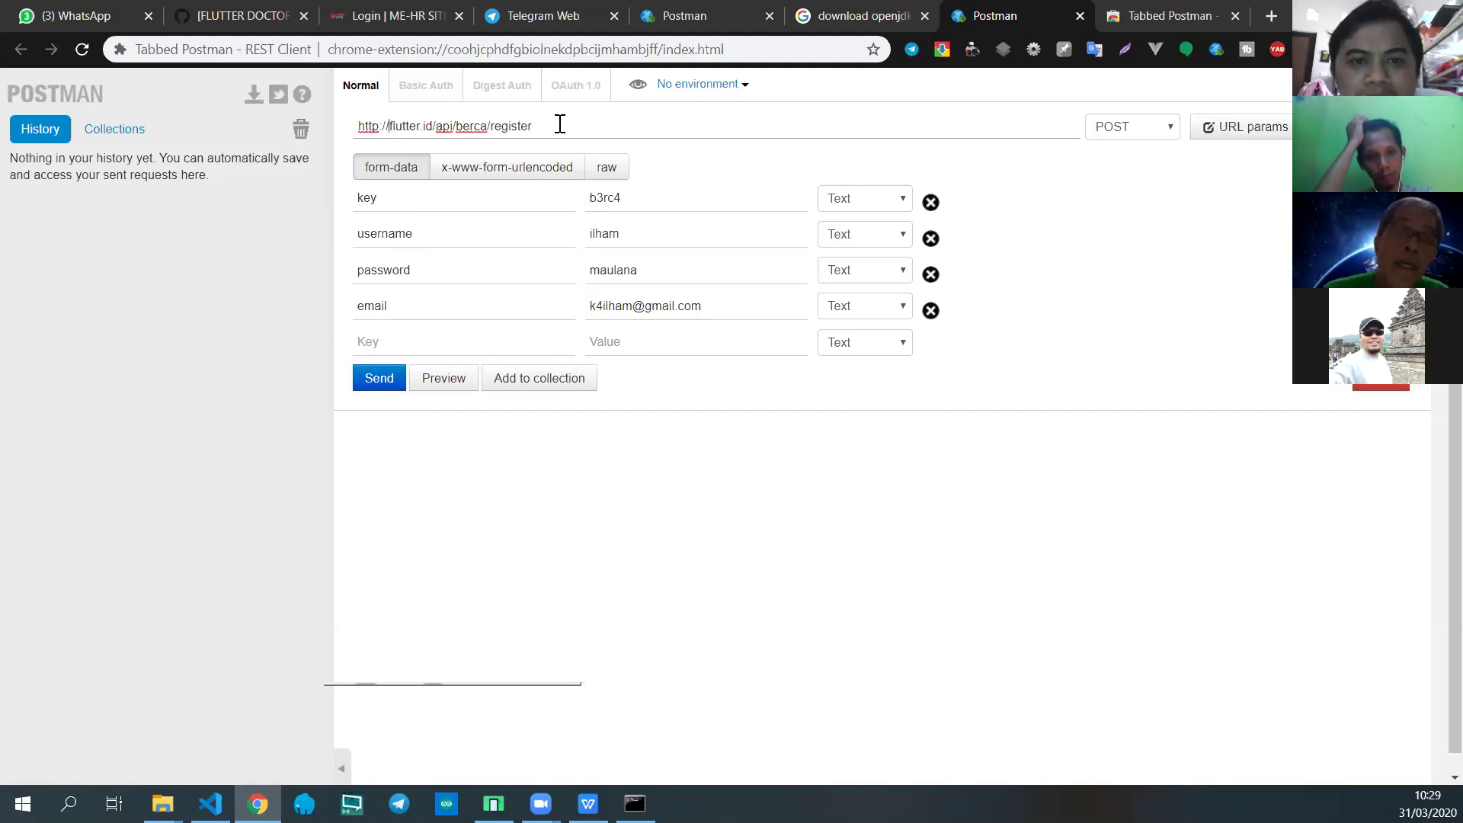
pyautogui.moveTo(546, 124); pyautogui.dragTo(287, 124)
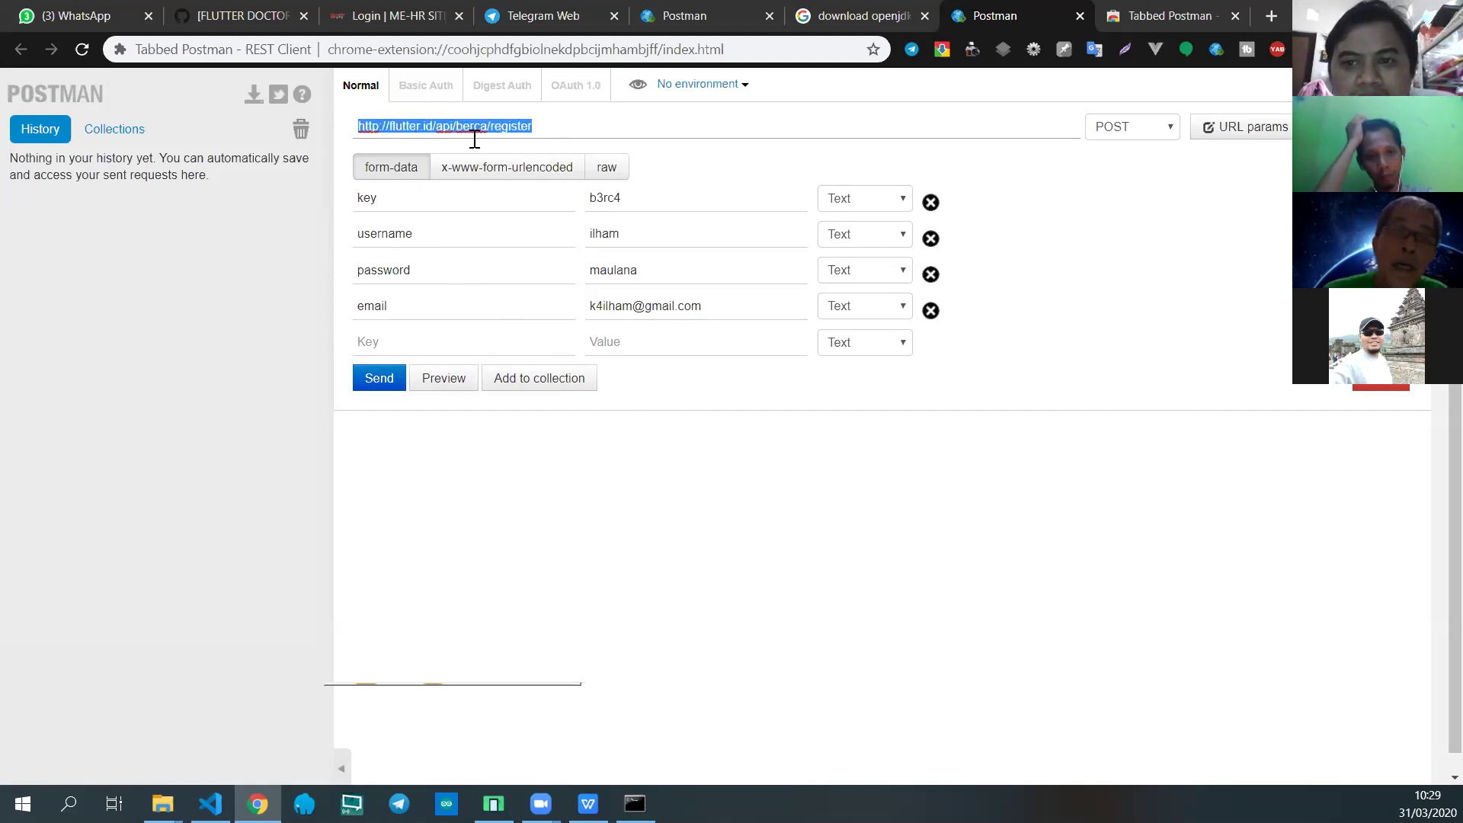
pyautogui.moveTo(558, 123); pyautogui.dragTo(338, 109)
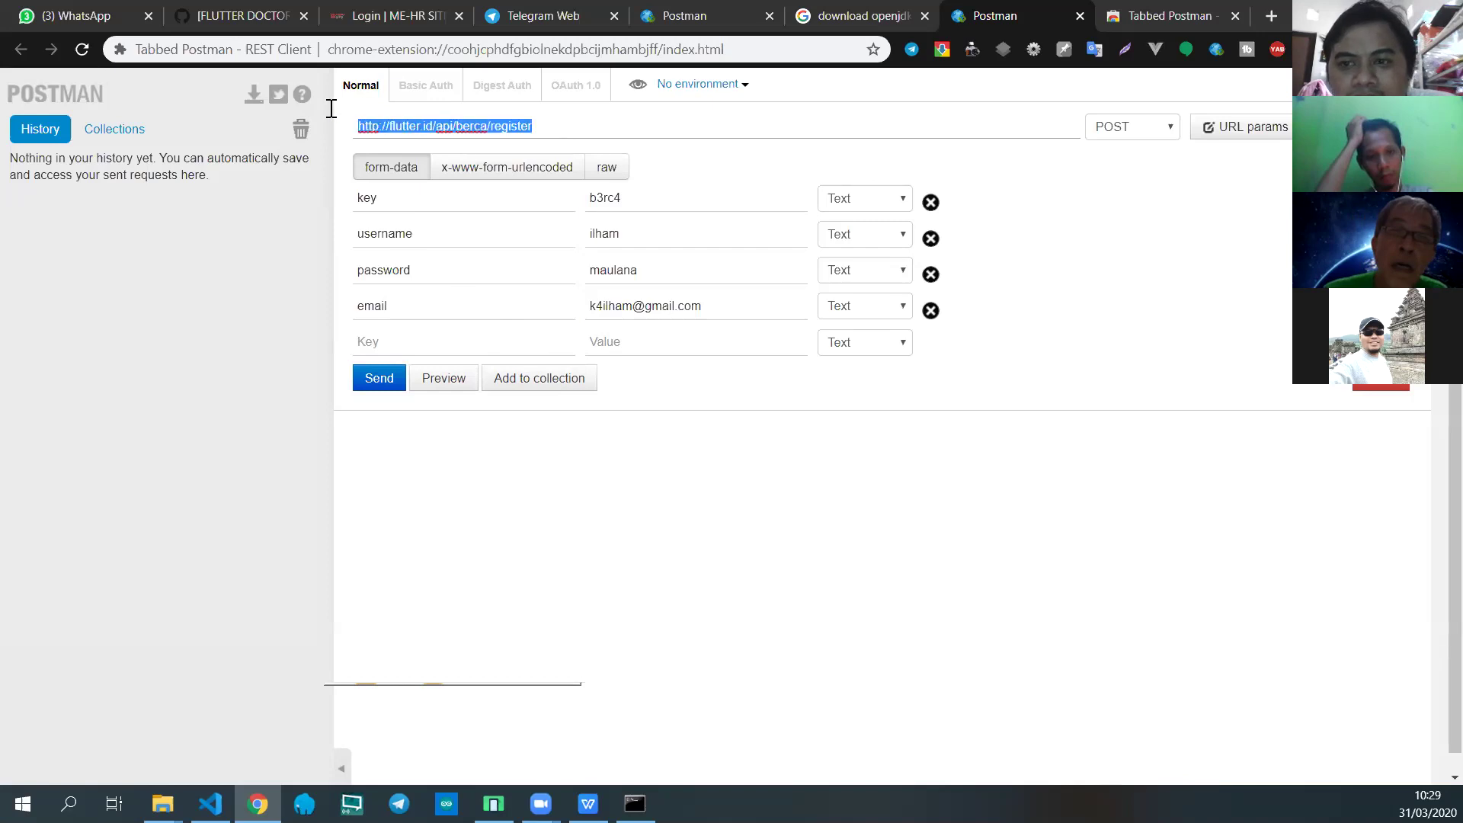
pyautogui.click(1138, 133)
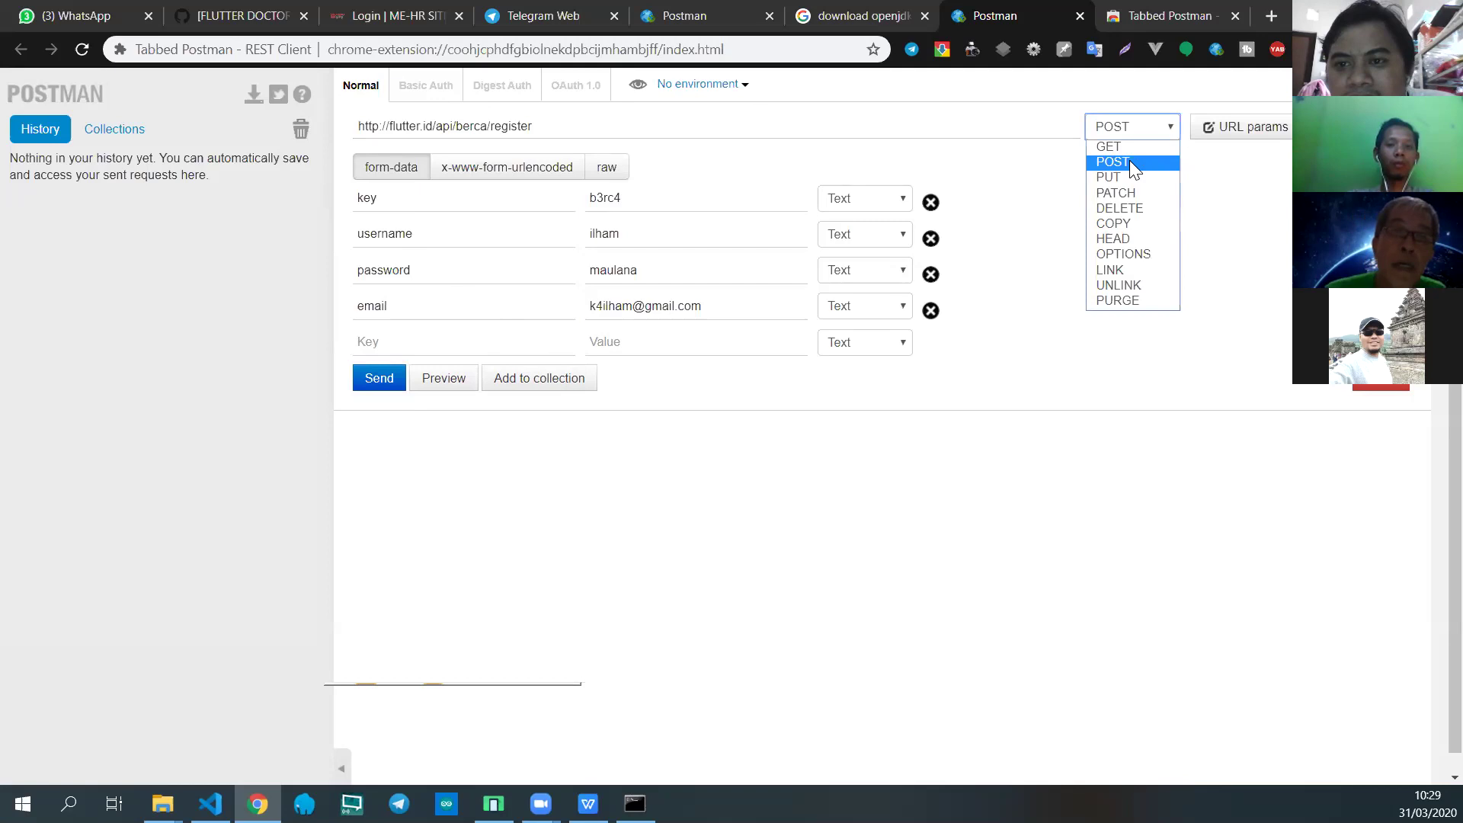
pyautogui.click(1129, 160)
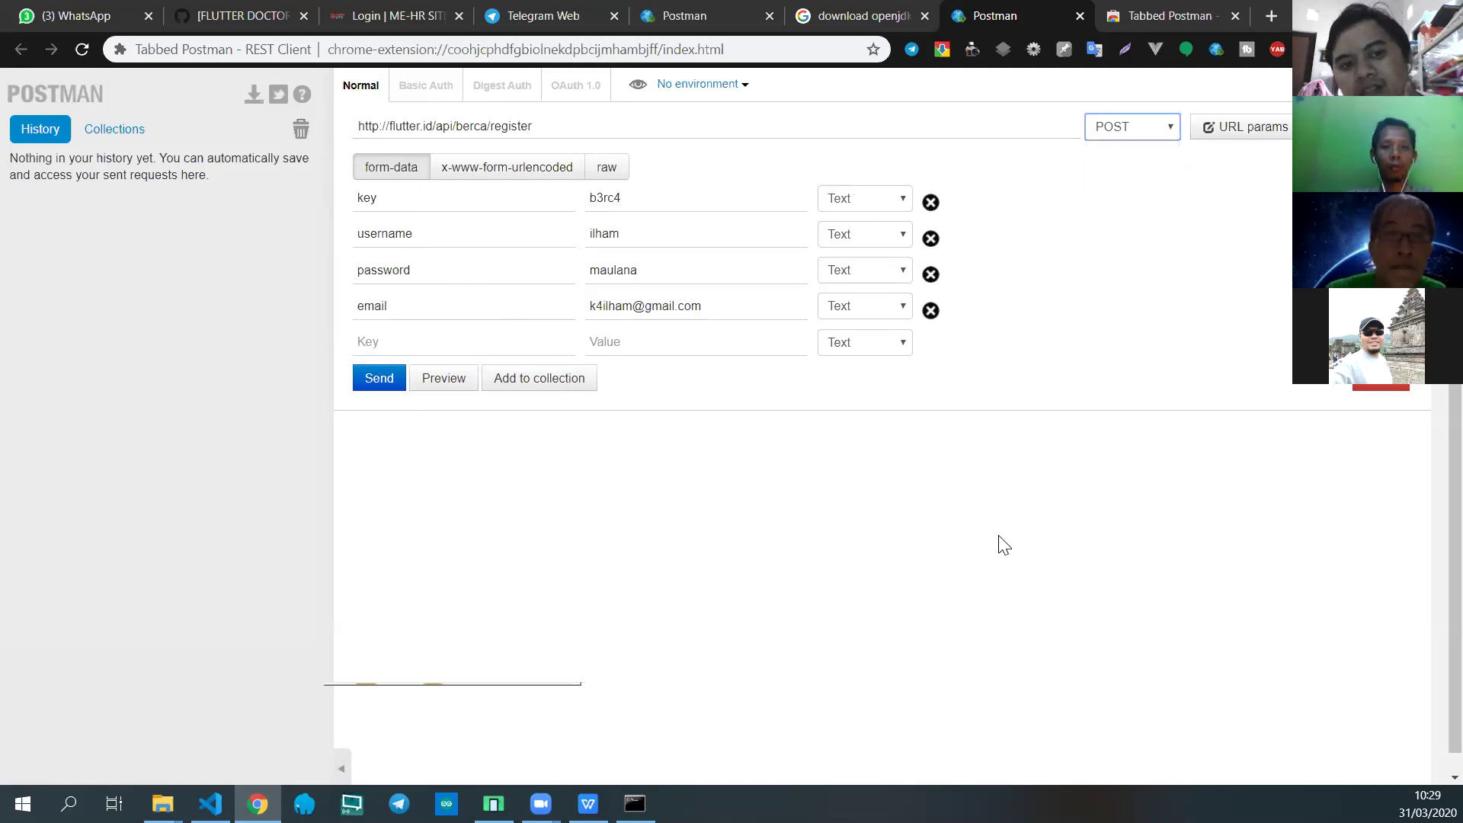
pyautogui.click(421, 199)
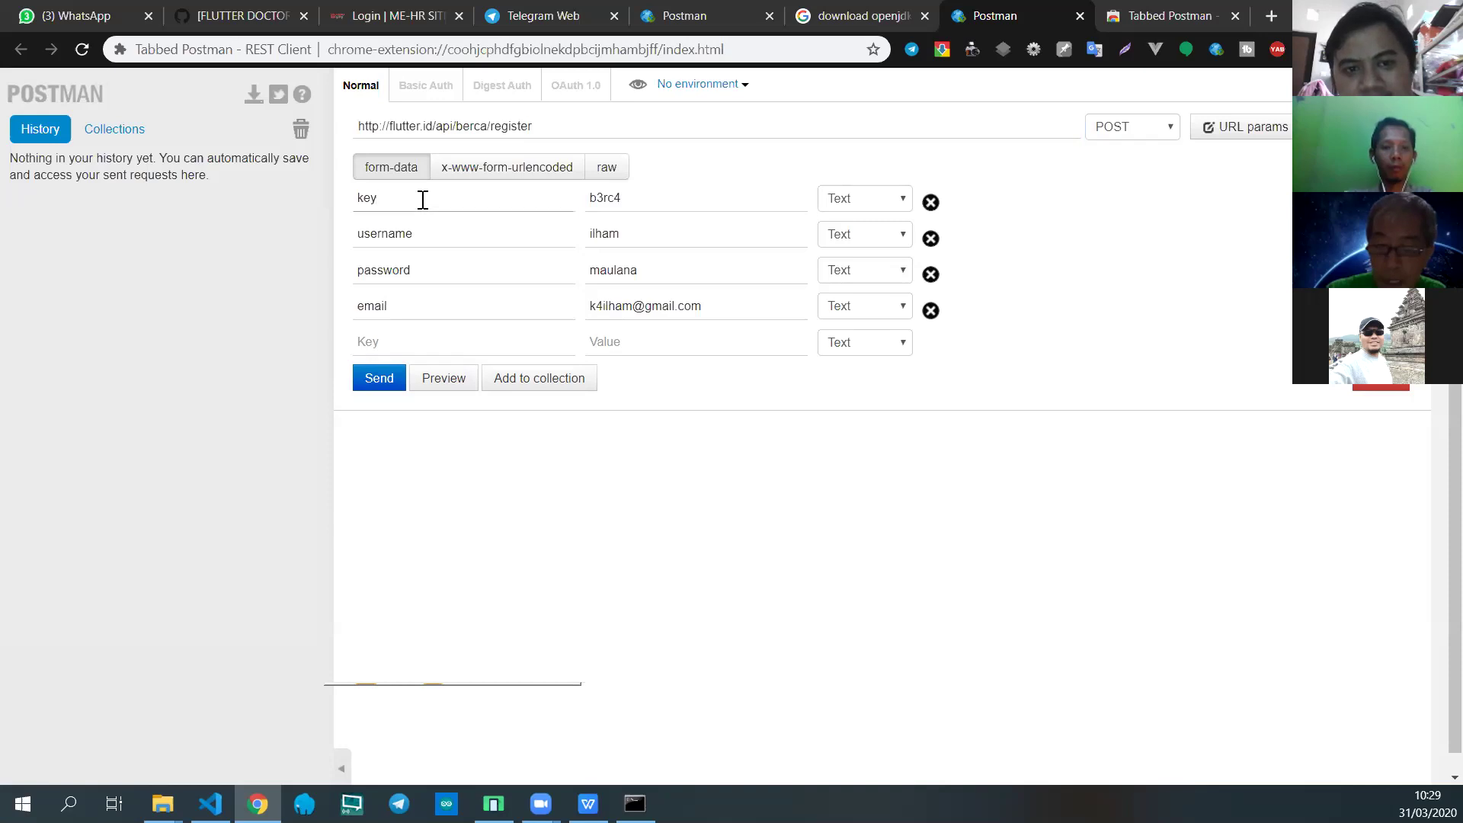
# Step: Copy the form's API key value and send it in the Flutter CS-Berca WhatsApp chat
pyautogui.moveTo(423, 199); pyautogui.dragTo(303, 197)
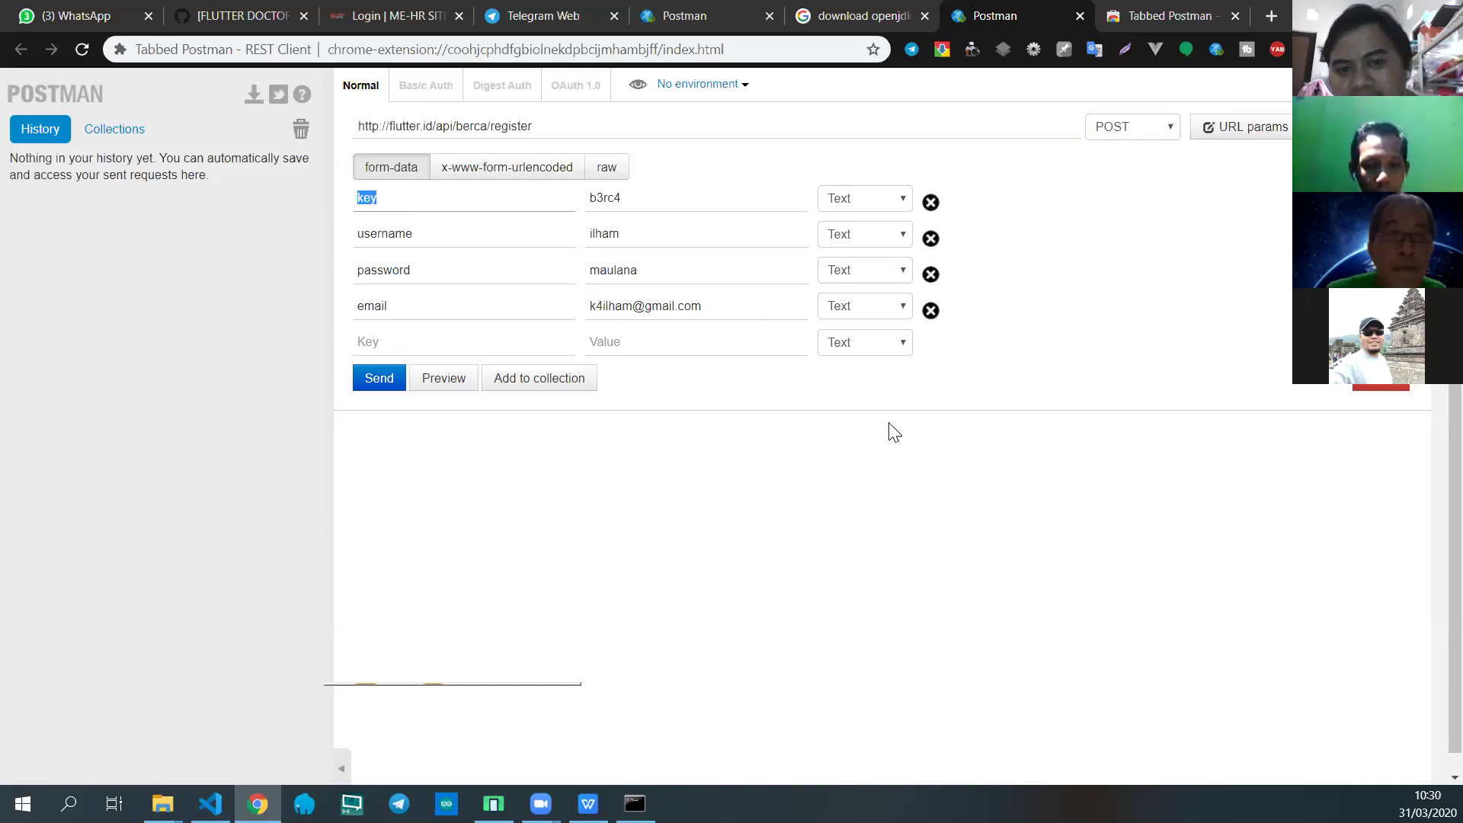
pyautogui.moveTo(650, 200); pyautogui.dragTo(549, 190)
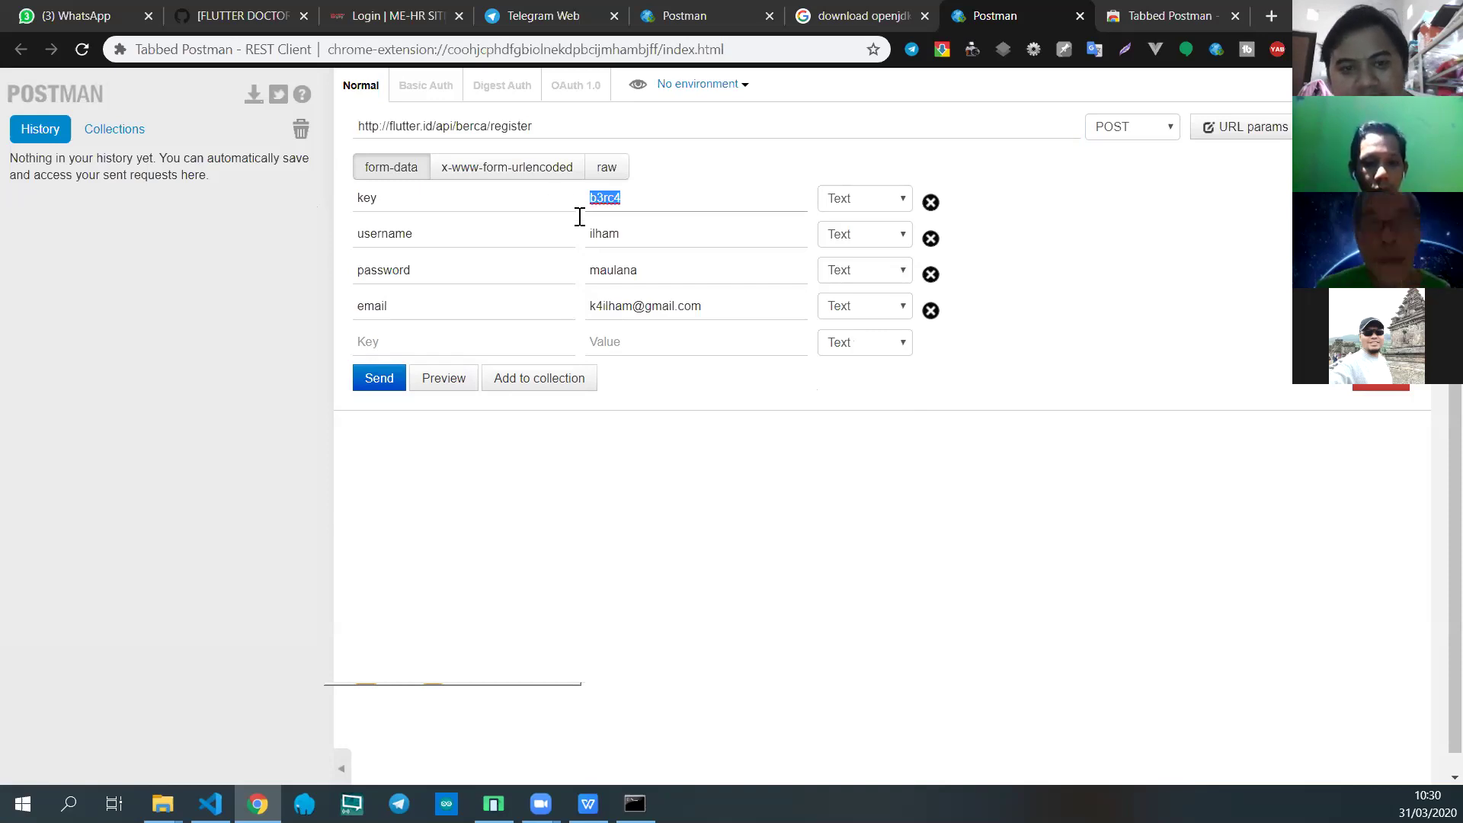
pyautogui.hotkey('ctrl', 'c')
pyautogui.click(76, 15)
pyautogui.hotkey('ctrl', 'v')
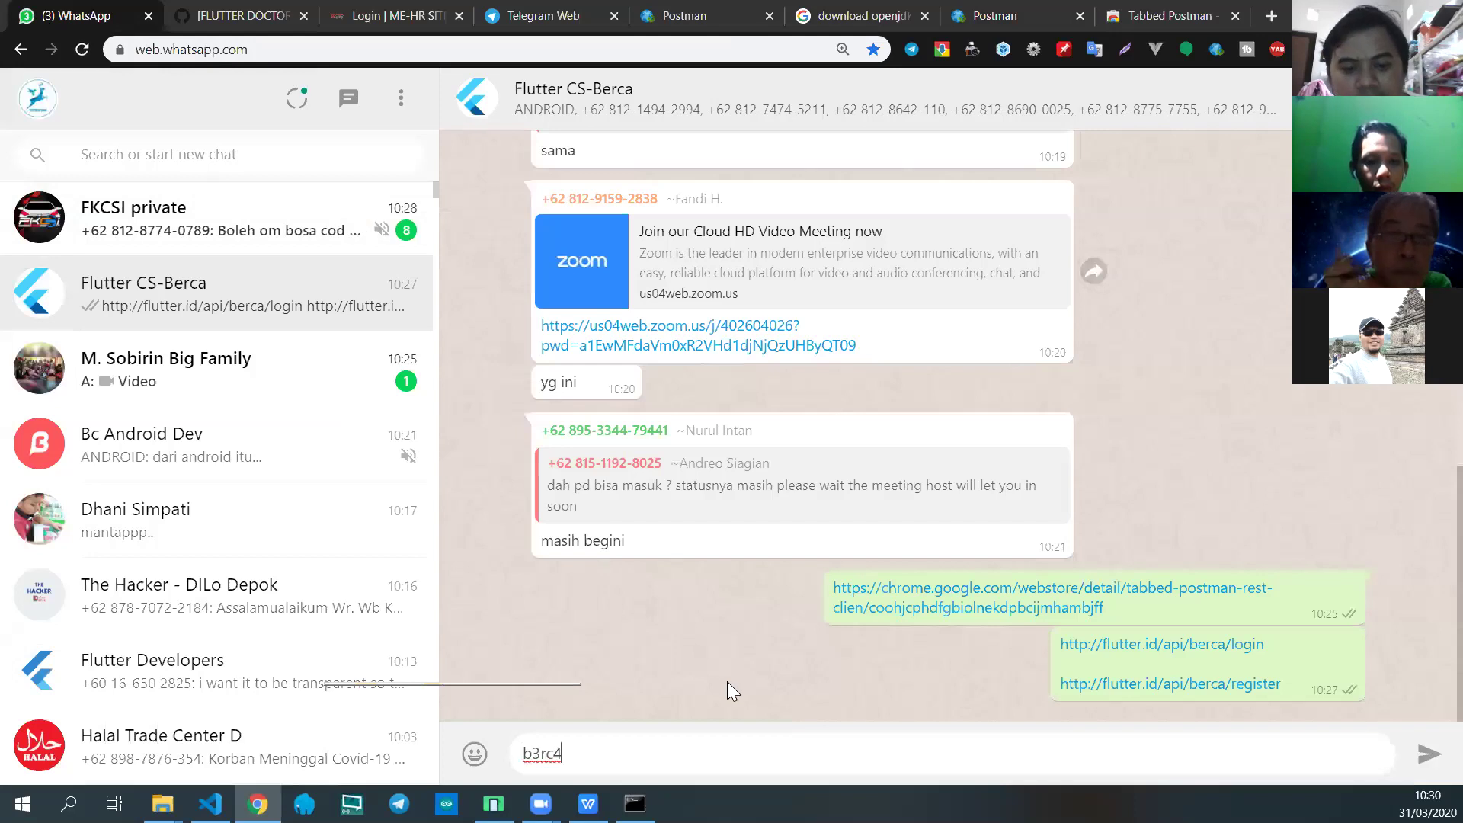
pyautogui.press('Return')
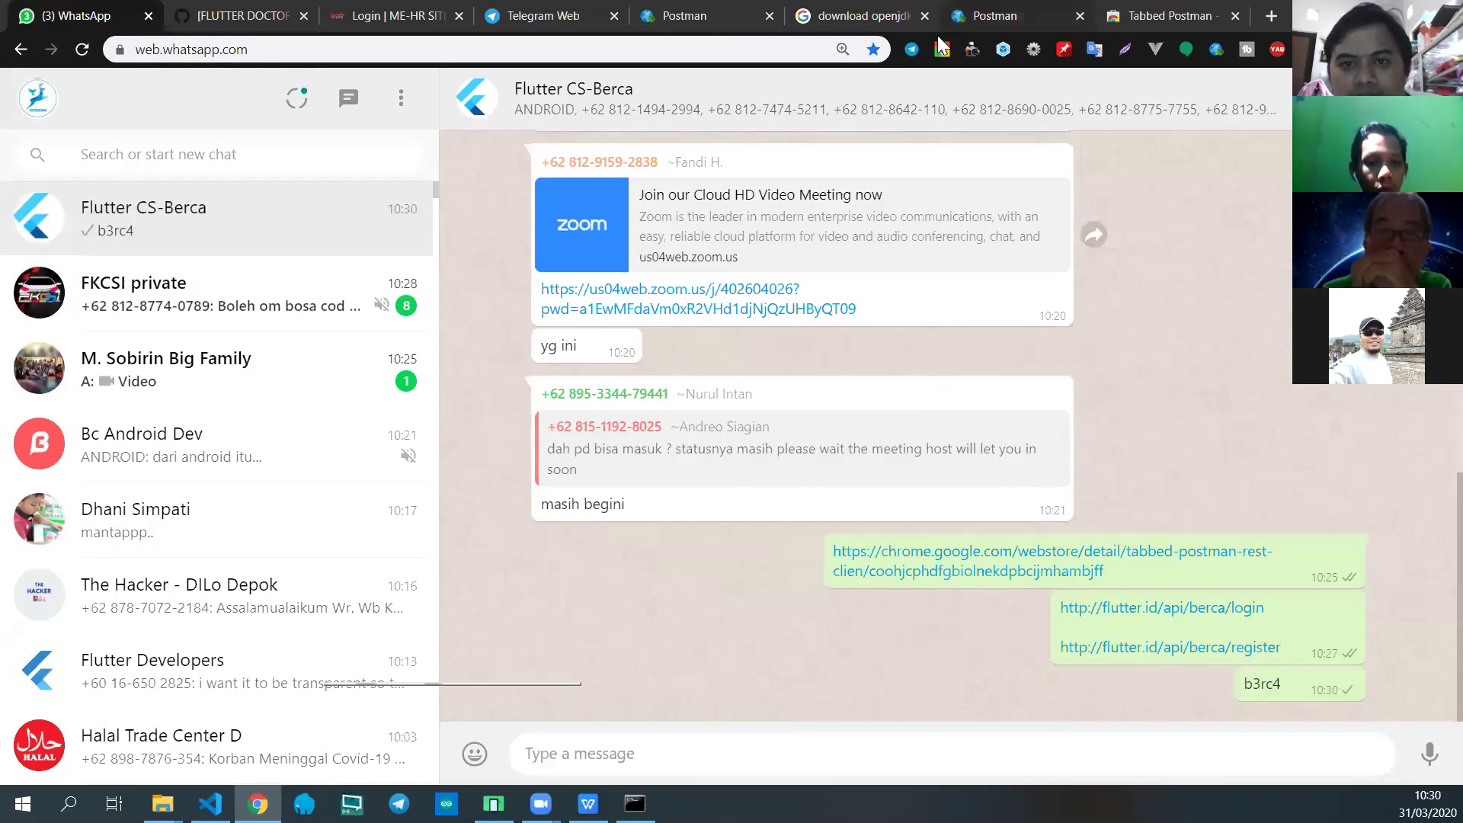
pyautogui.click(991, 16)
pyautogui.moveTo(647, 242); pyautogui.dragTo(582, 238)
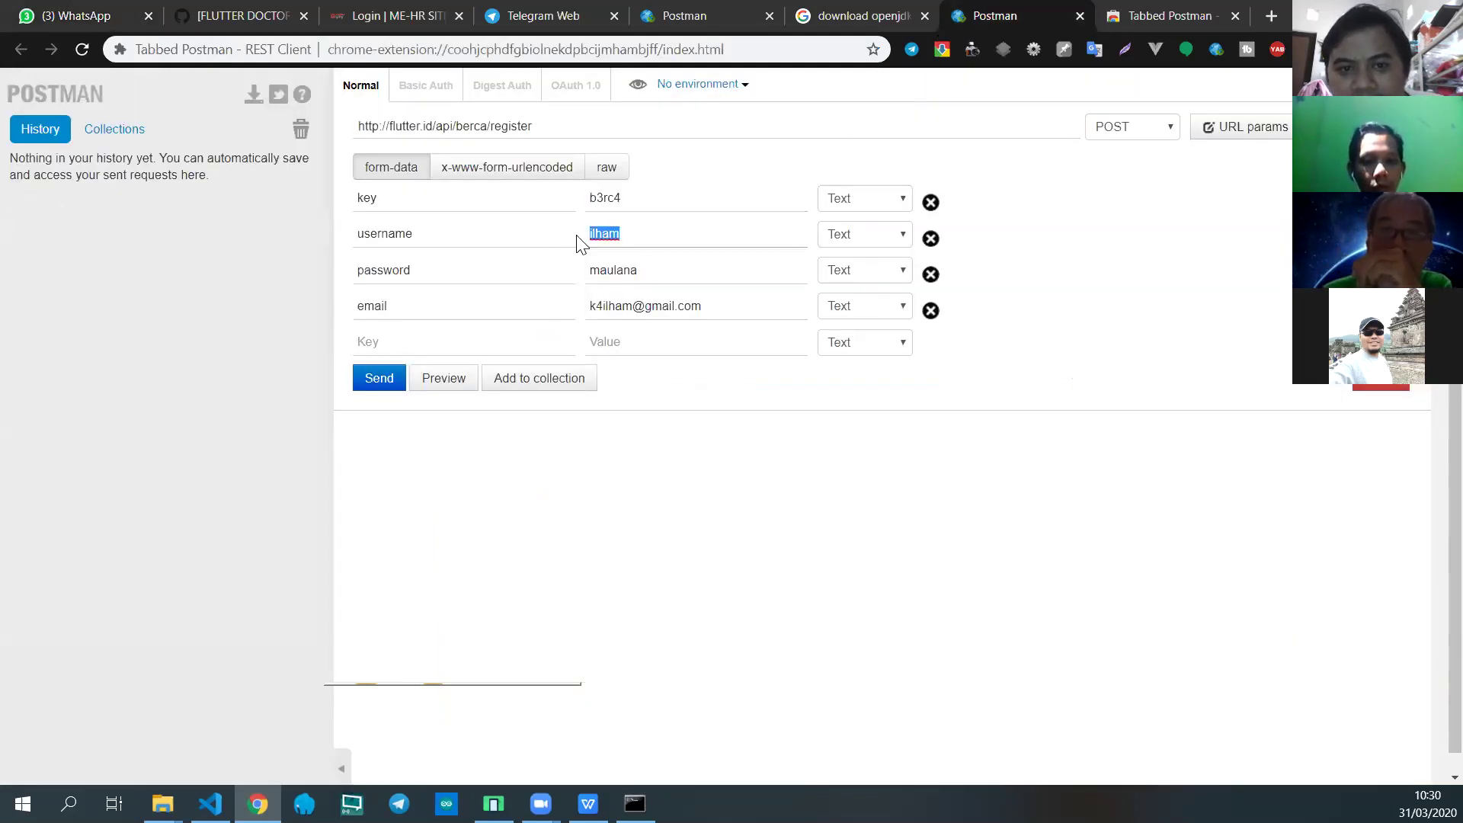
# Step: Send the register request from the filled form, getting a 200 OK 'Index Register' reply
pyautogui.click(726, 268)
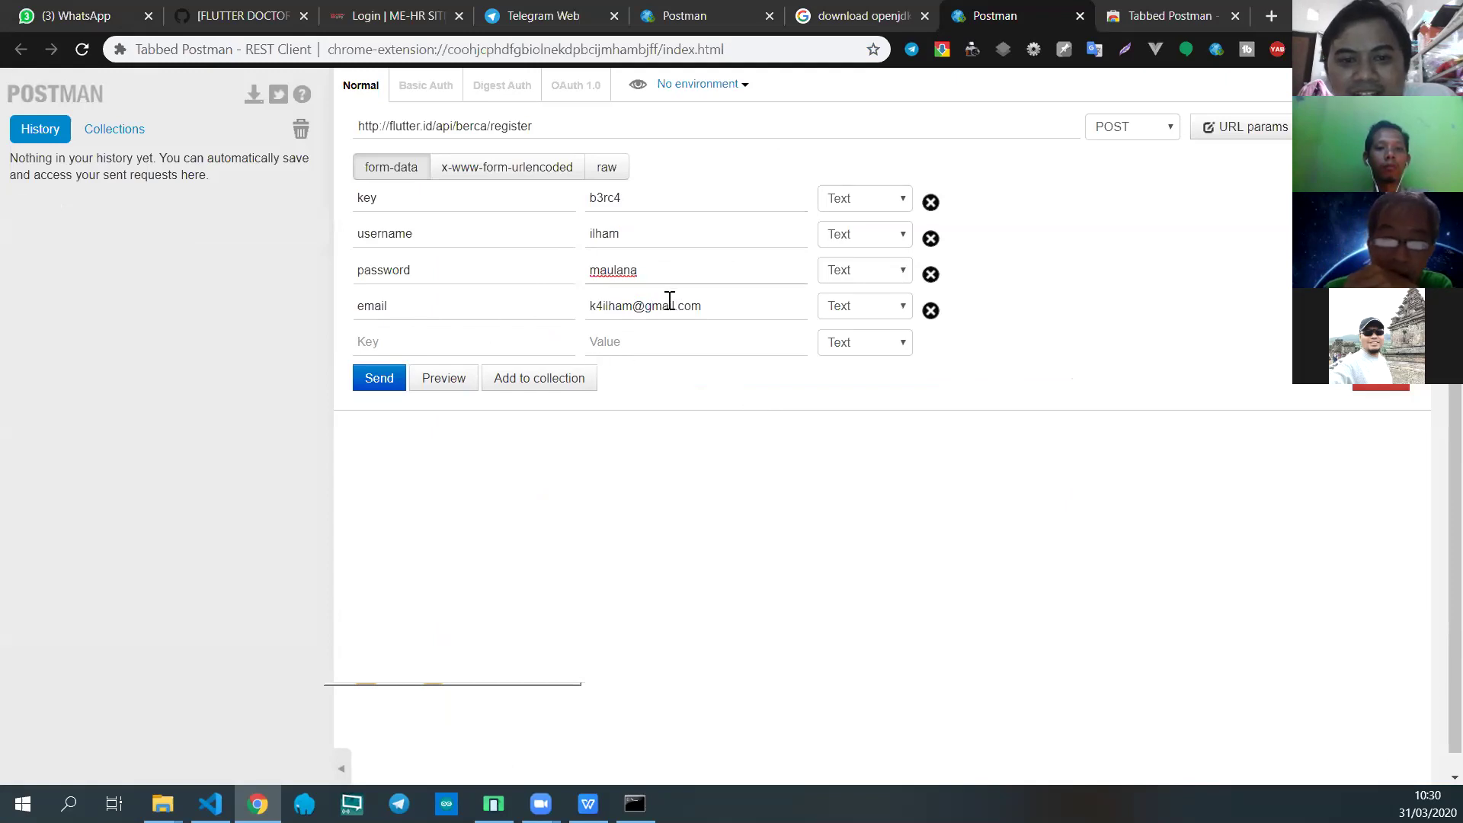
pyautogui.click(381, 379)
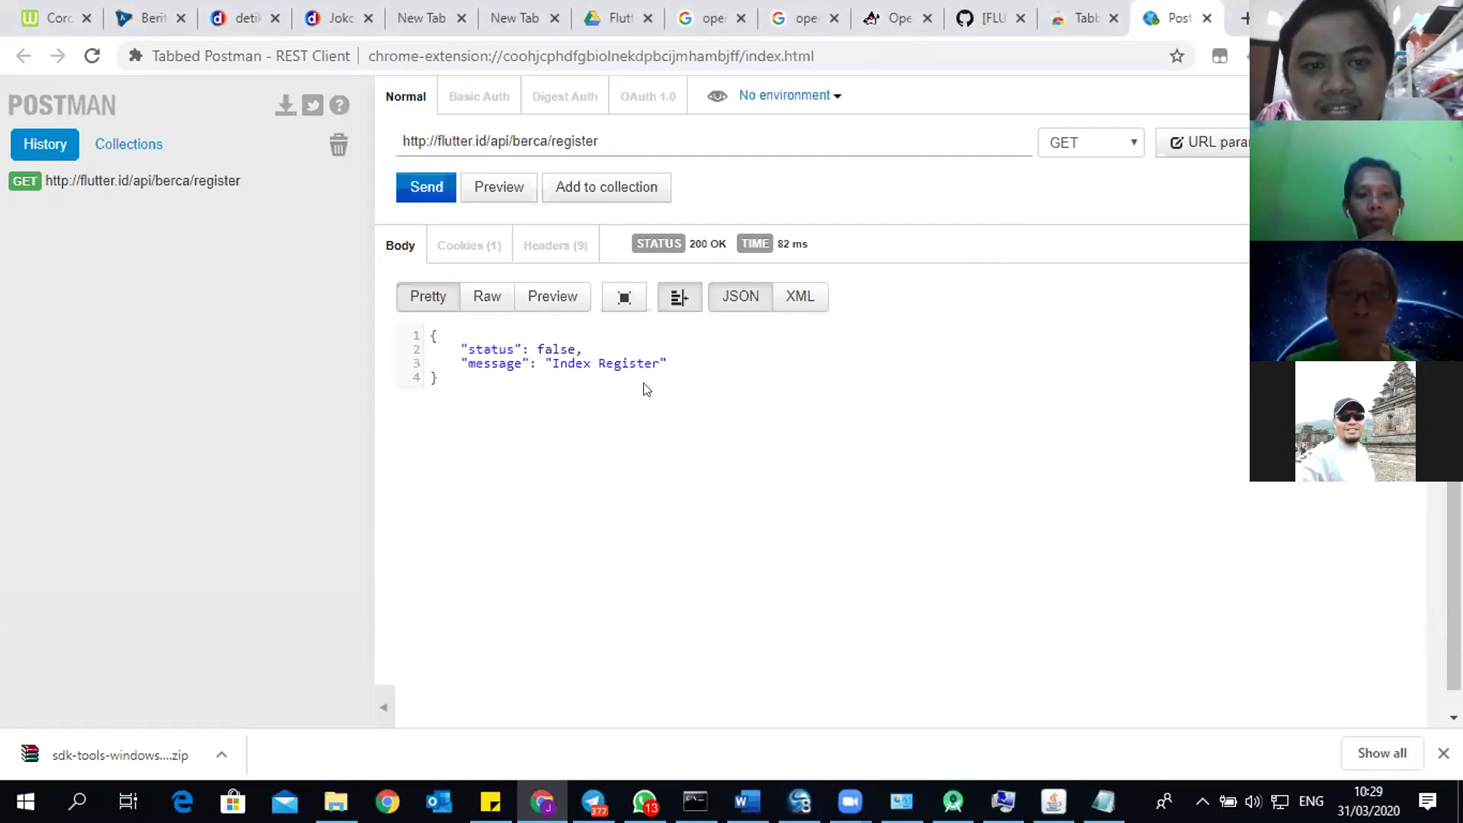
# Step: Change the register request method to POST and resend it, receiving 404 'Invalid Key'
pyautogui.click(457, 337)
pyautogui.hotkey('ctrl', 'a')
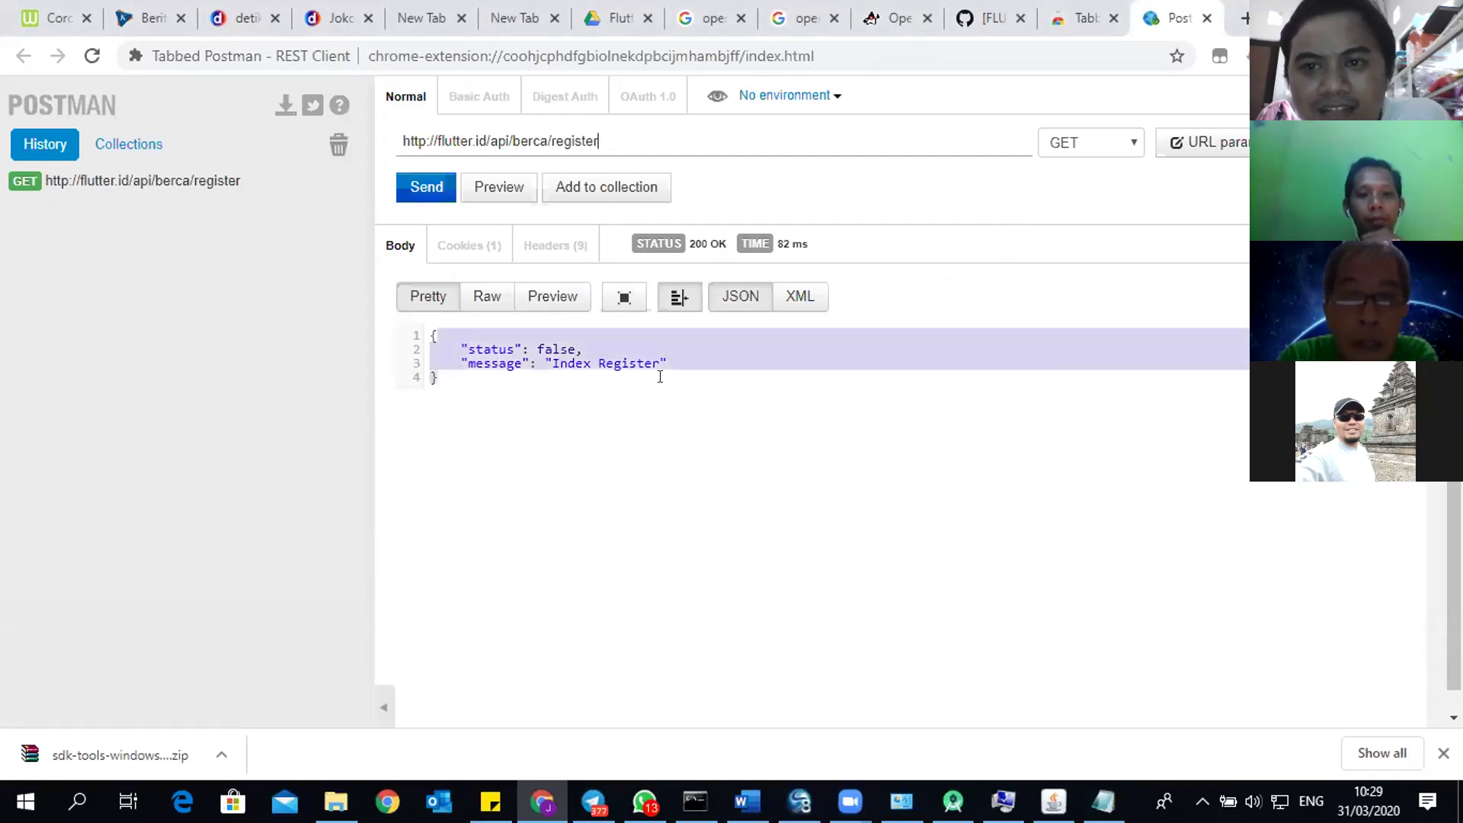
pyautogui.click(1120, 144)
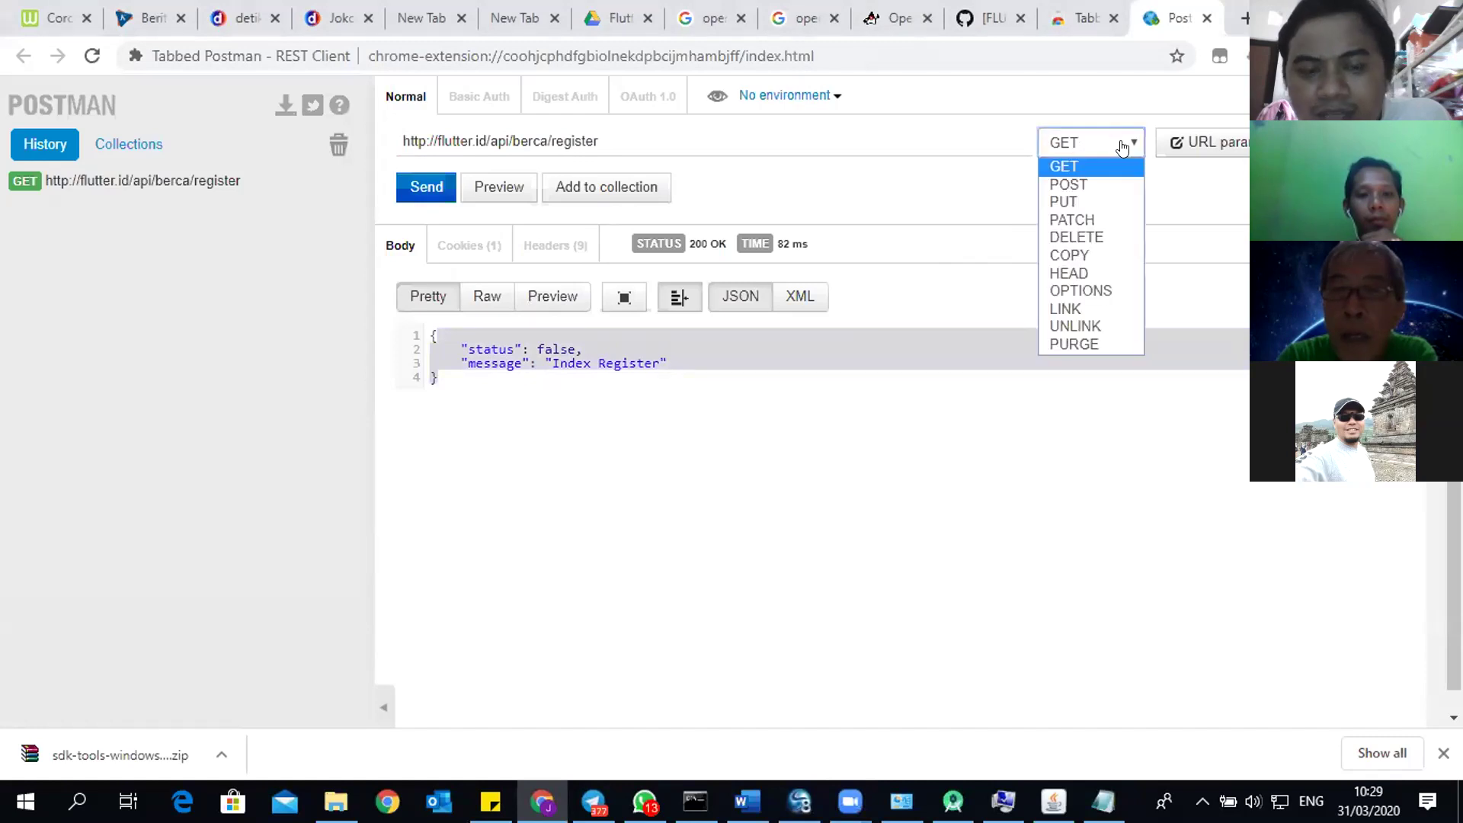
pyautogui.click(1088, 181)
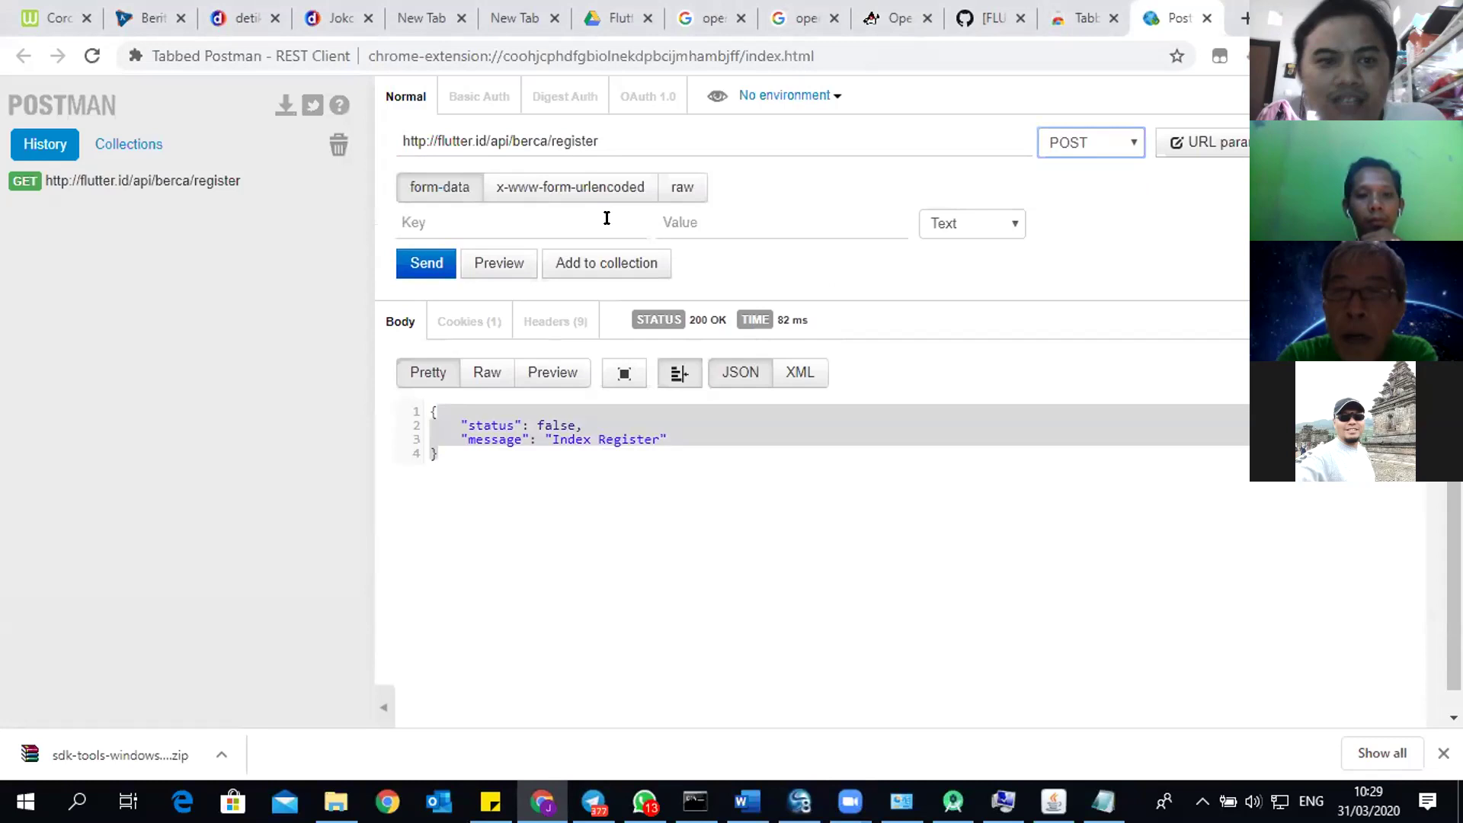
pyautogui.click(512, 223)
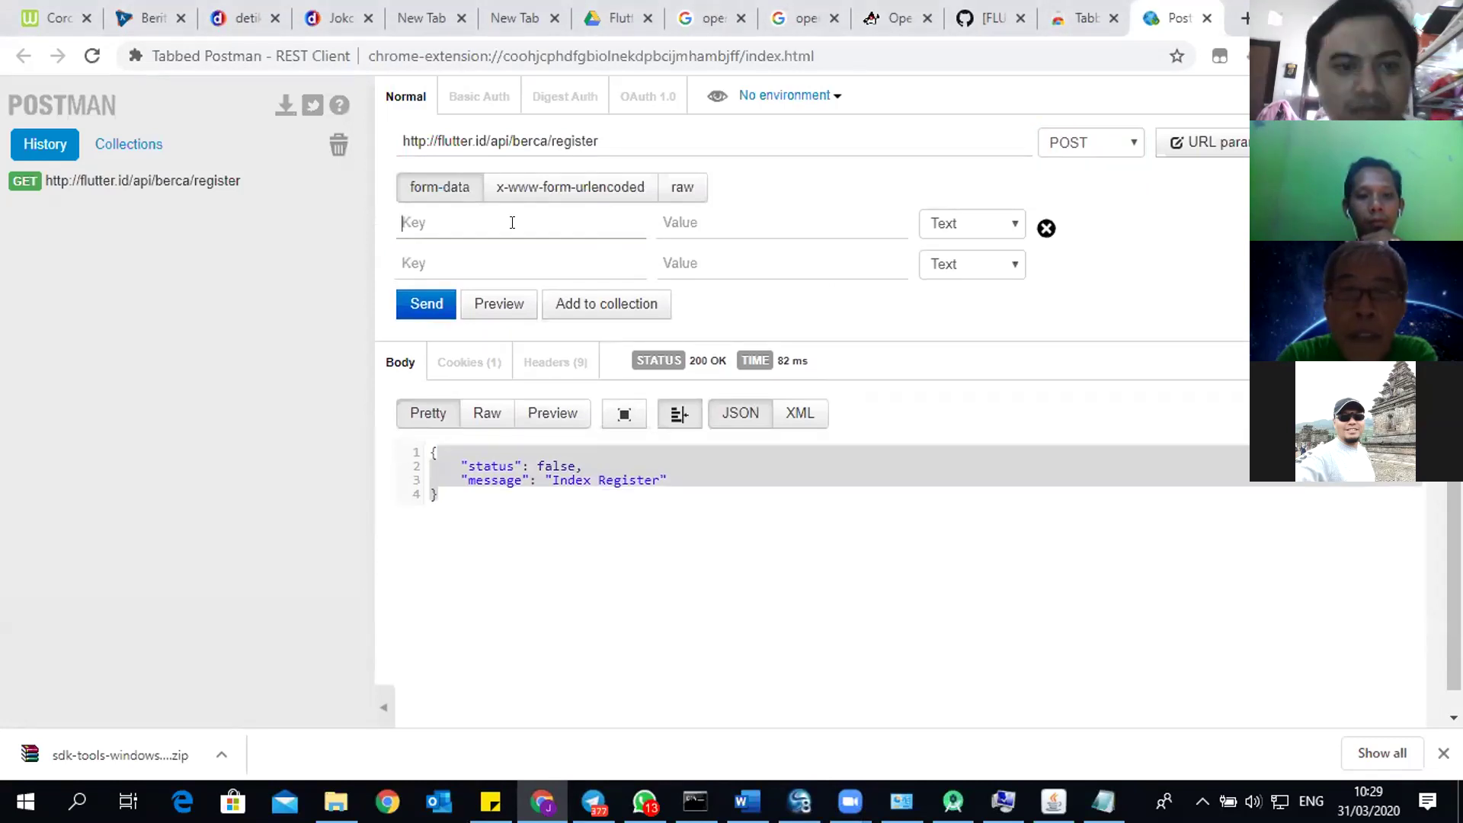
pyautogui.click(420, 304)
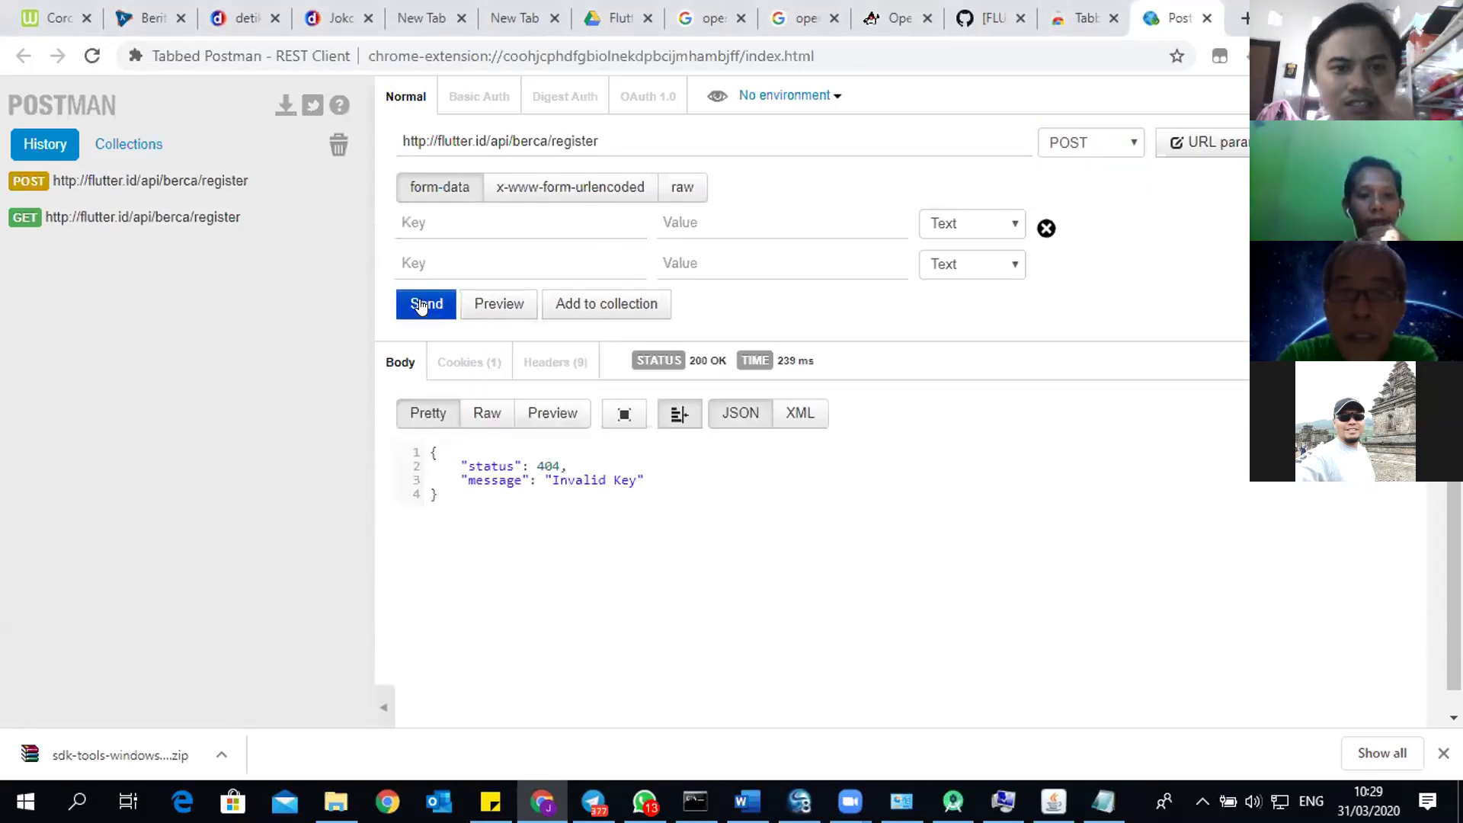
pyautogui.click(420, 305)
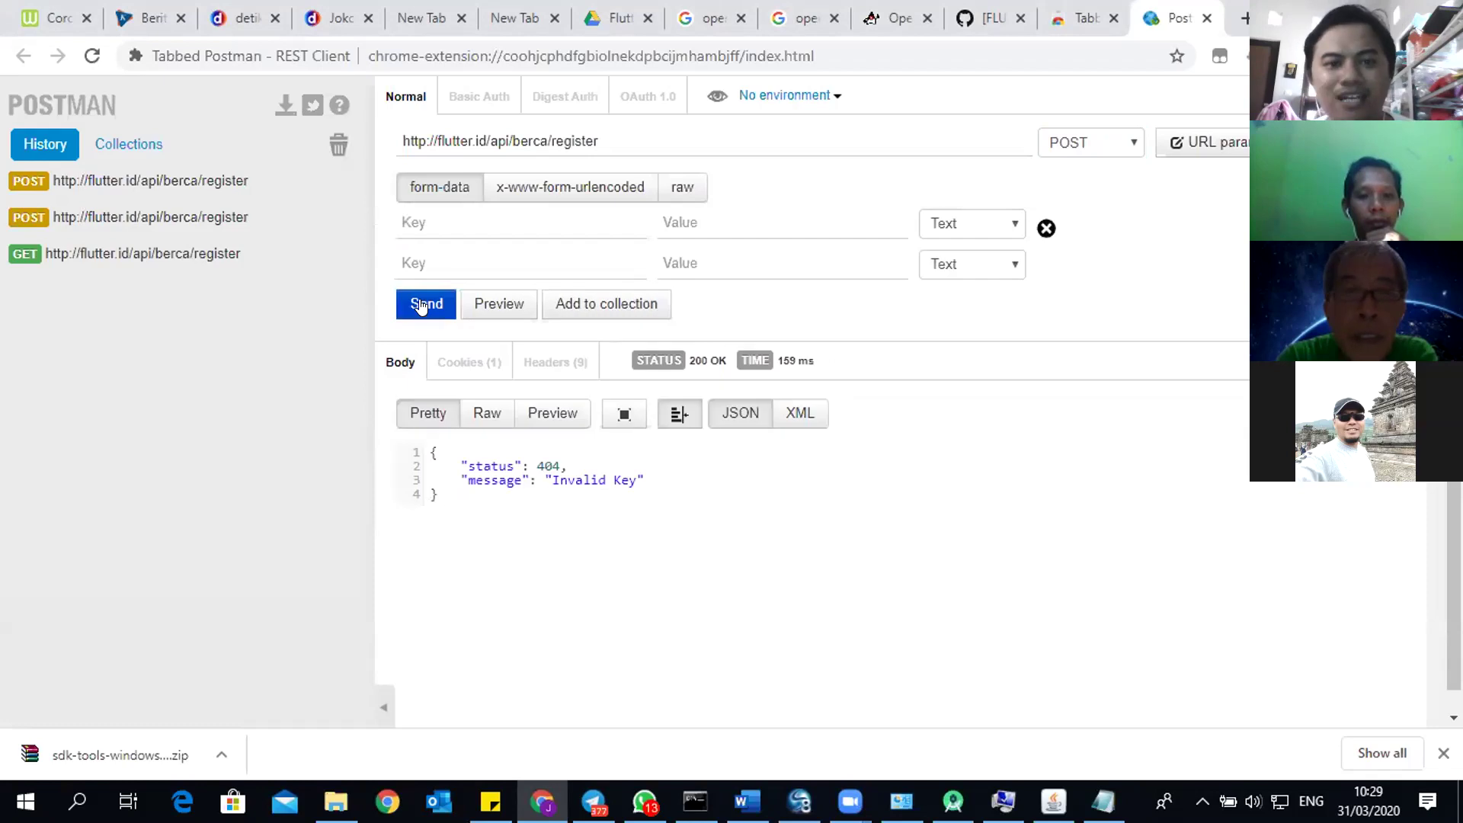
# Step: Add a form-data field named key and enter the API key as its value
pyautogui.click(480, 215)
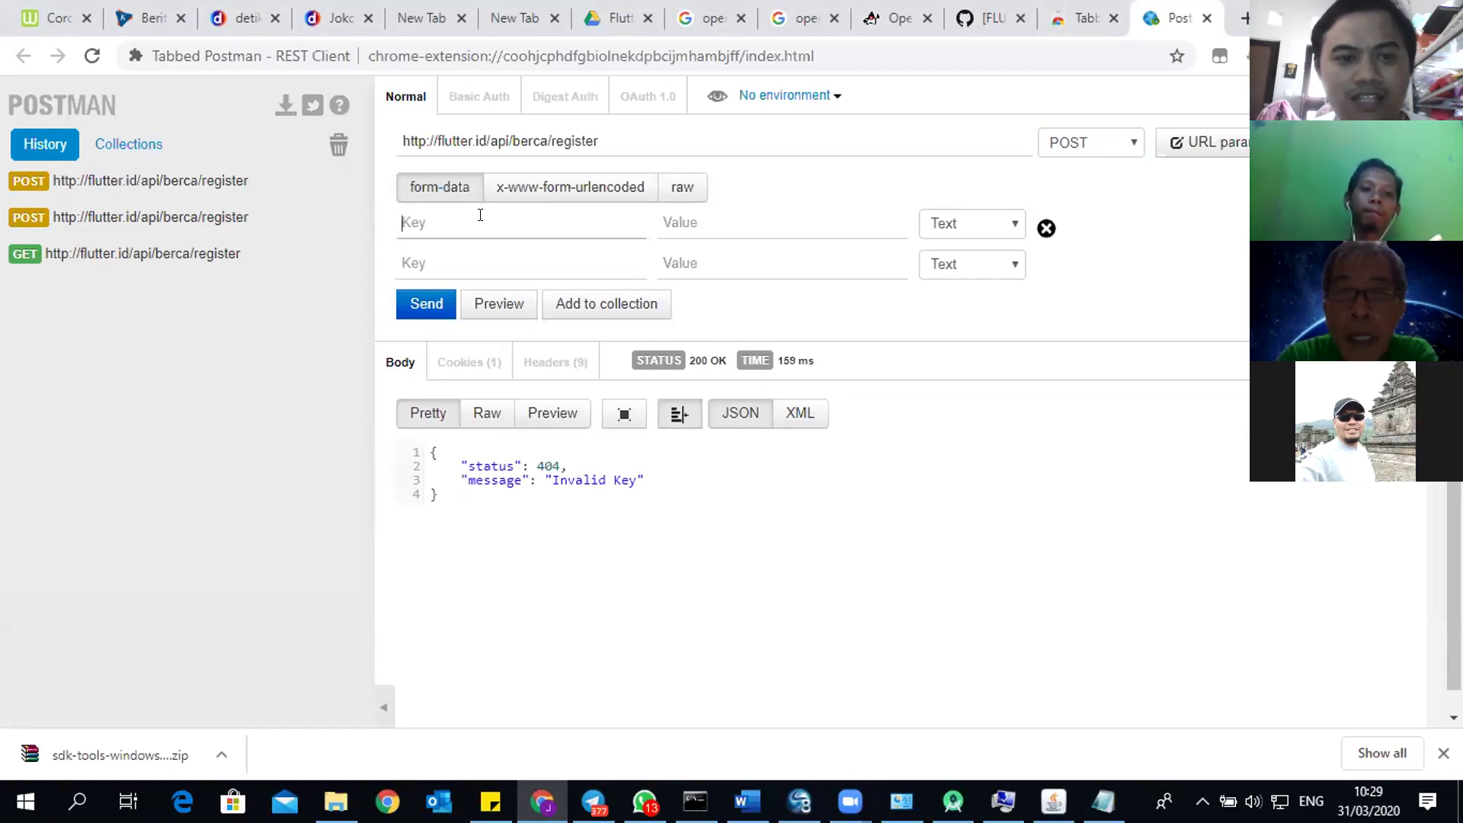
pyautogui.write('key')
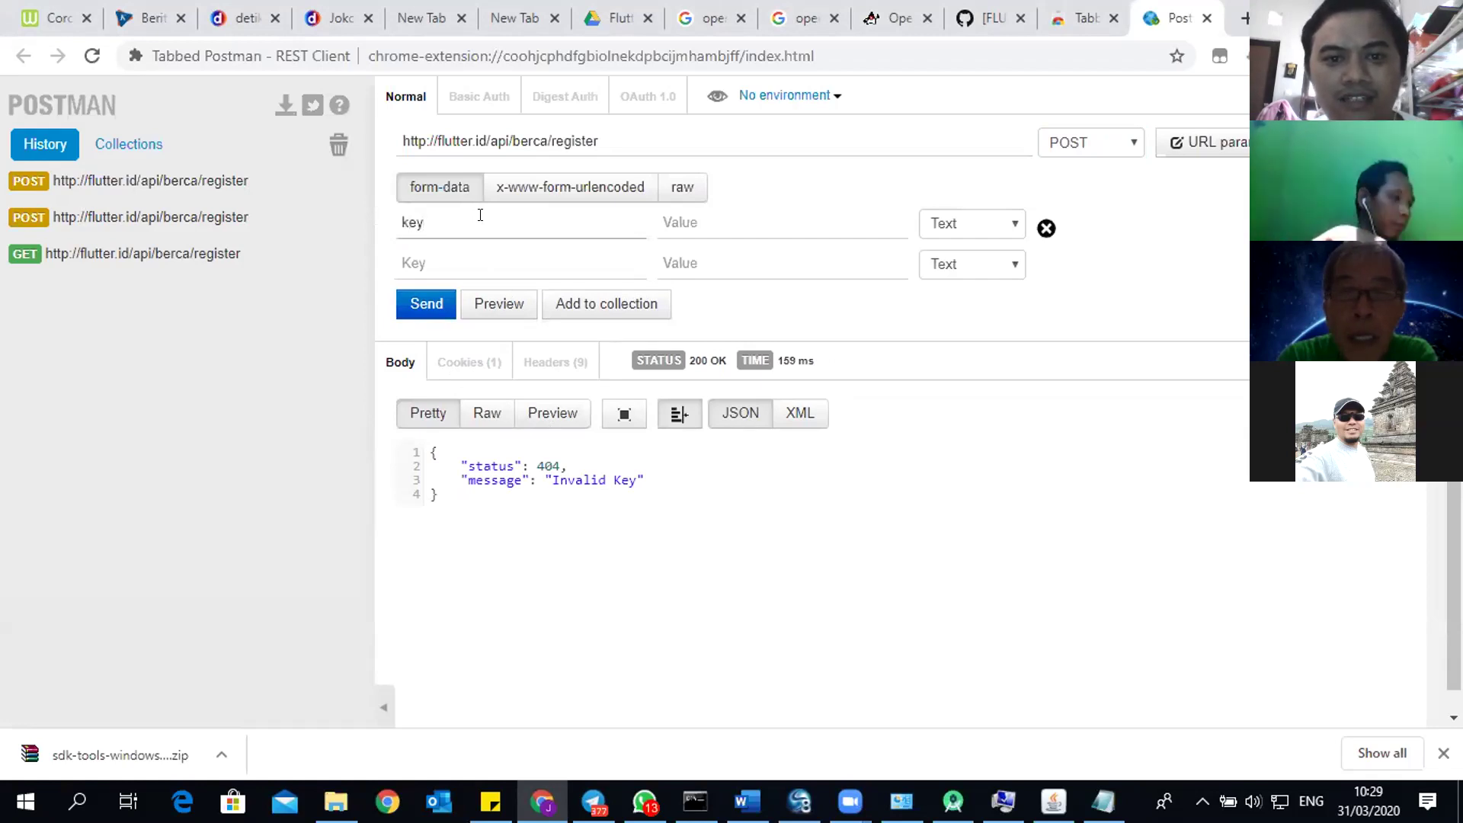
pyautogui.click(680, 222)
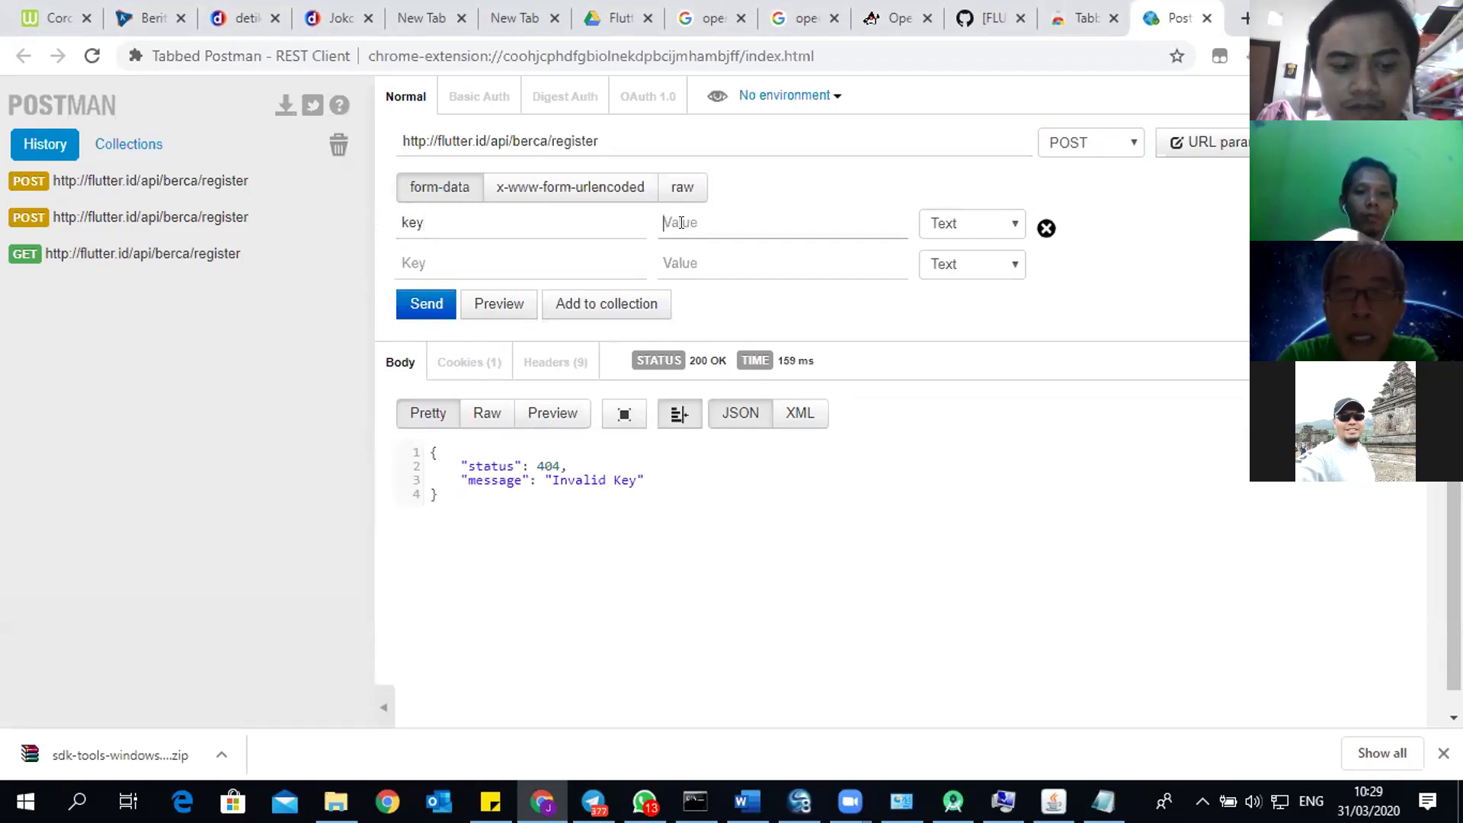
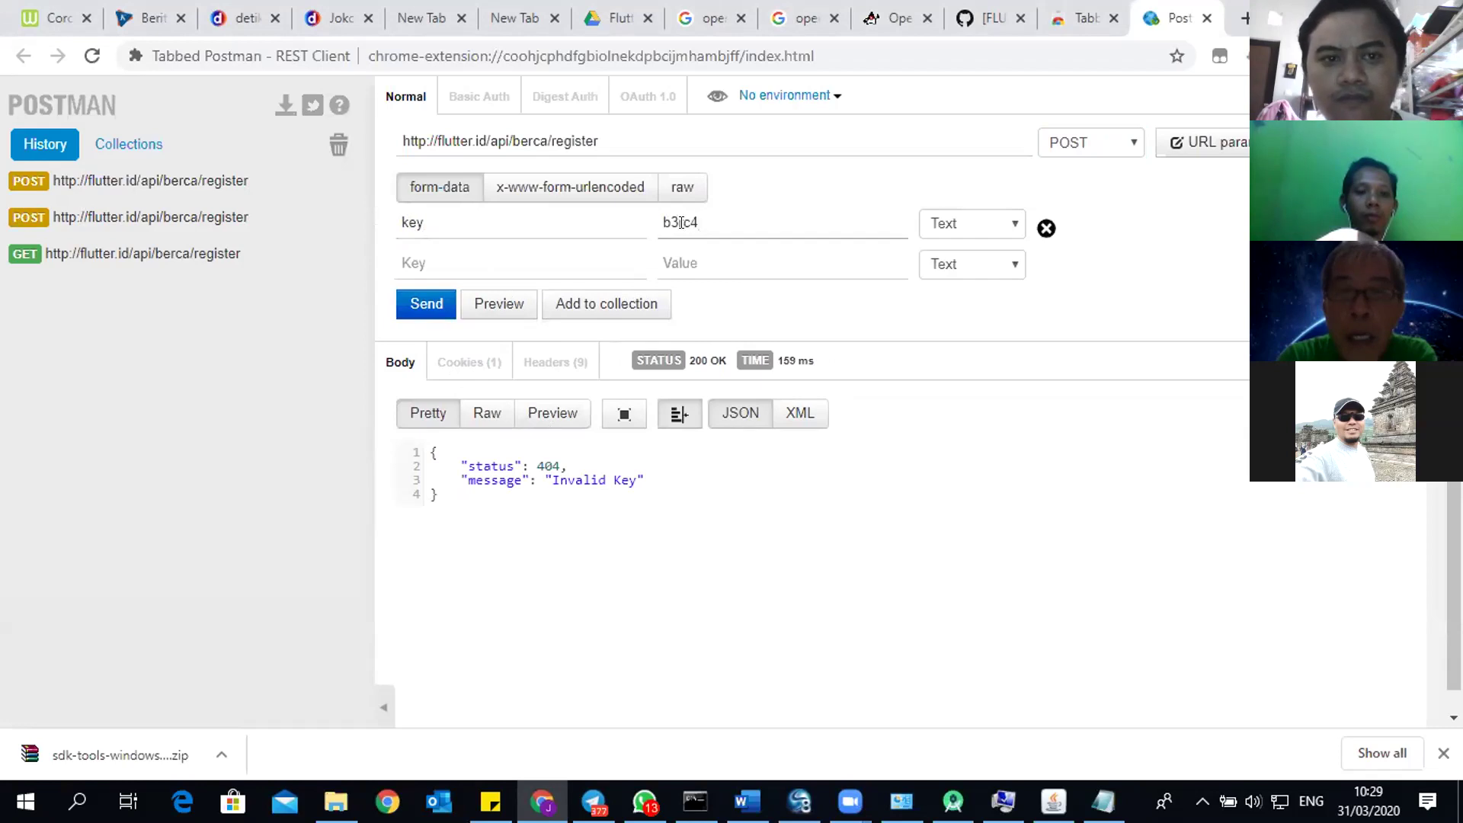